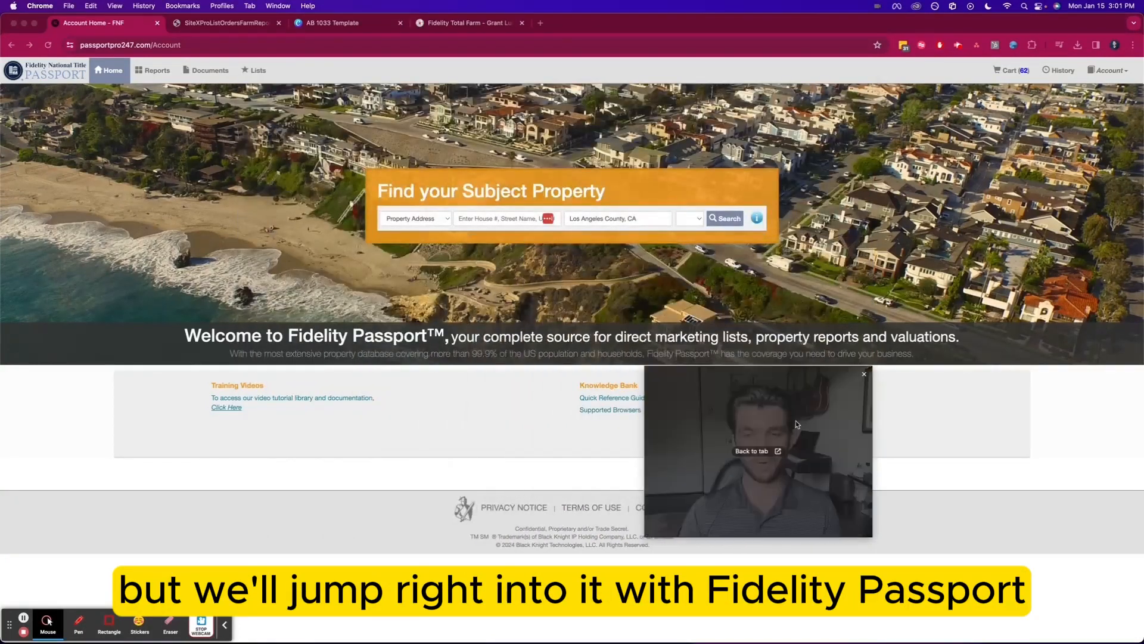
Go to Fidelity Passport's Lists section to load an empty Build your Lists page
{"action": "left_click", "coordinate": [48, 621]}
{"action": "left_click", "coordinate": [103, 622]}
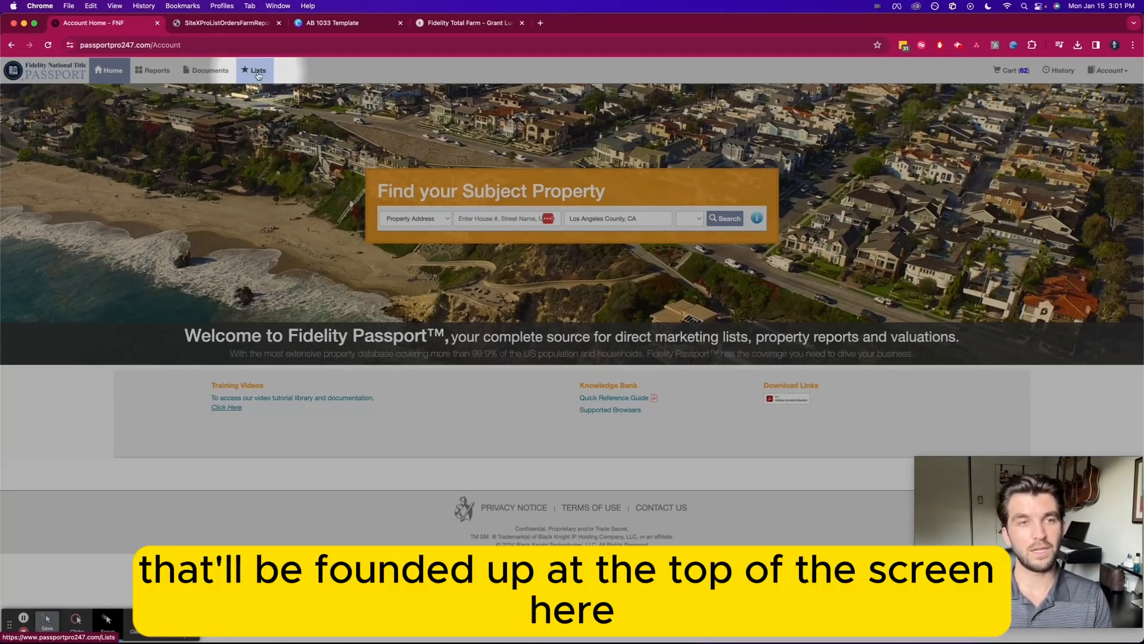
{"action": "left_click", "coordinate": [264, 74]}
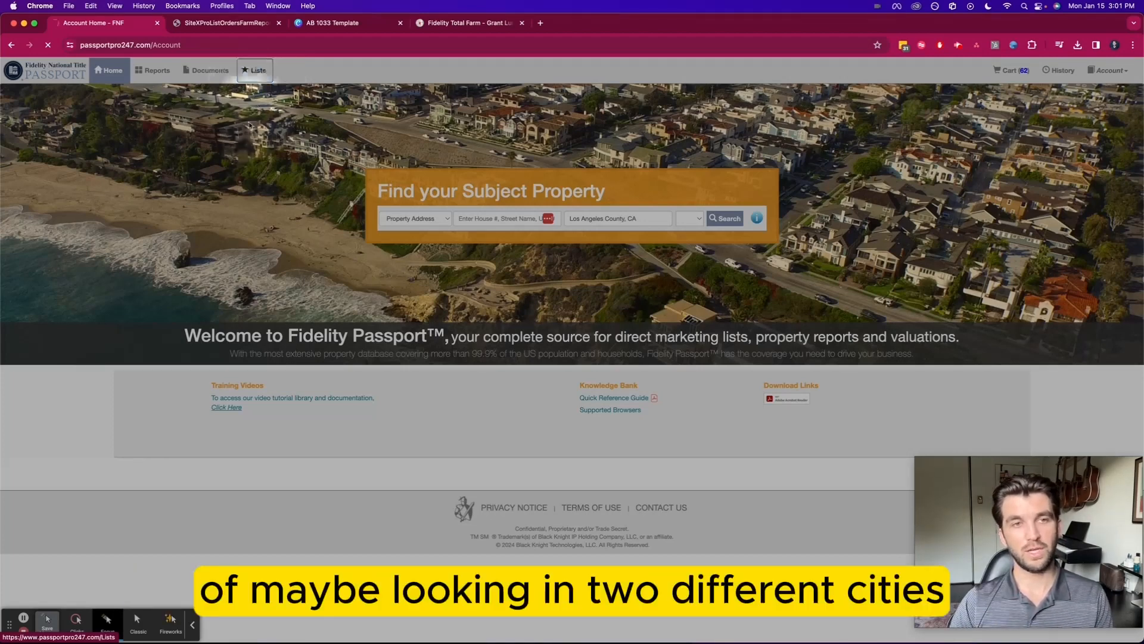
{"action": "left_click", "coordinate": [264, 76]}
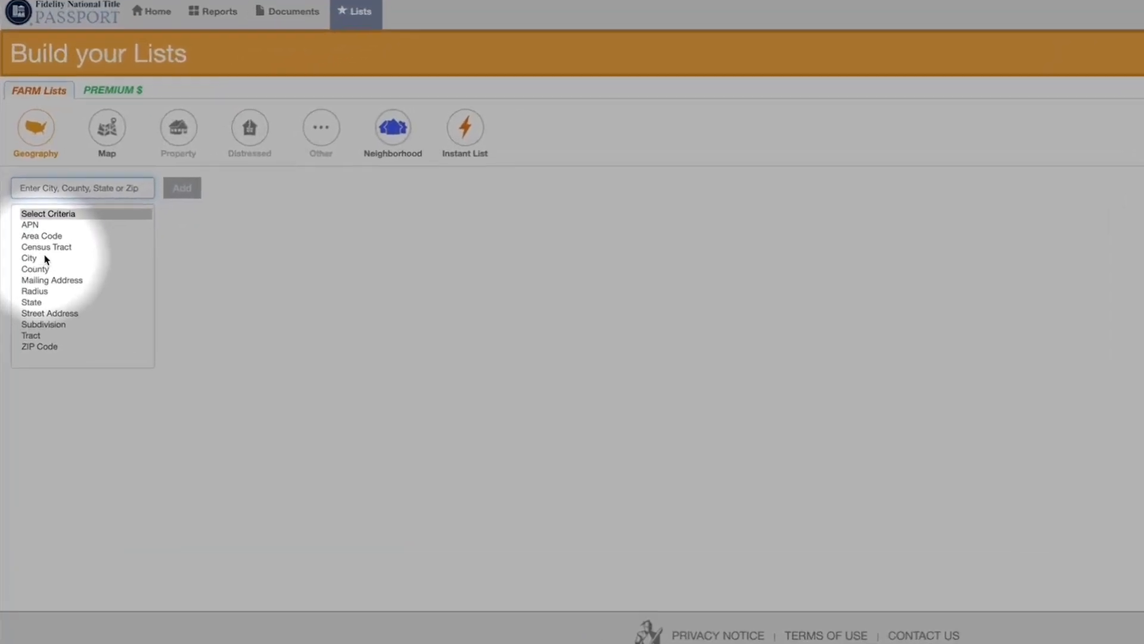
Add SAN PEDRO and RANCHO PALOS VERDES as City criteria, reaching a Total Count of 36,097
{"action": "left_click", "coordinate": [22, 246]}
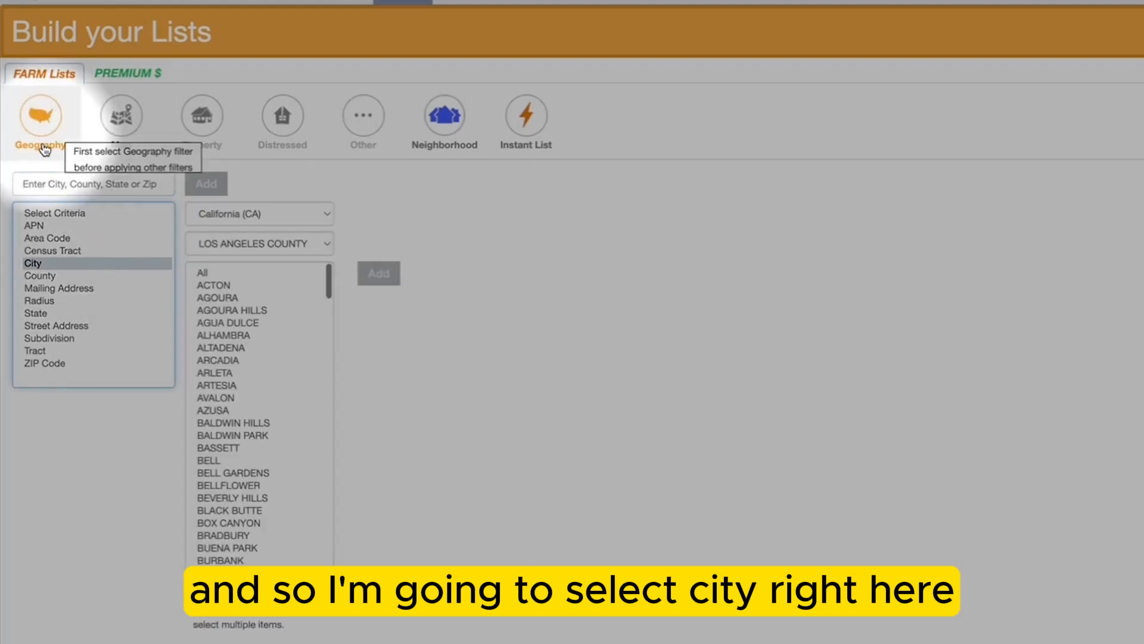
{"action": "scroll", "coordinate": [226, 367], "scroll_direction": "down", "scroll_amount": 15}
{"action": "scroll", "coordinate": [227, 368], "scroll_direction": "down", "scroll_amount": 10}
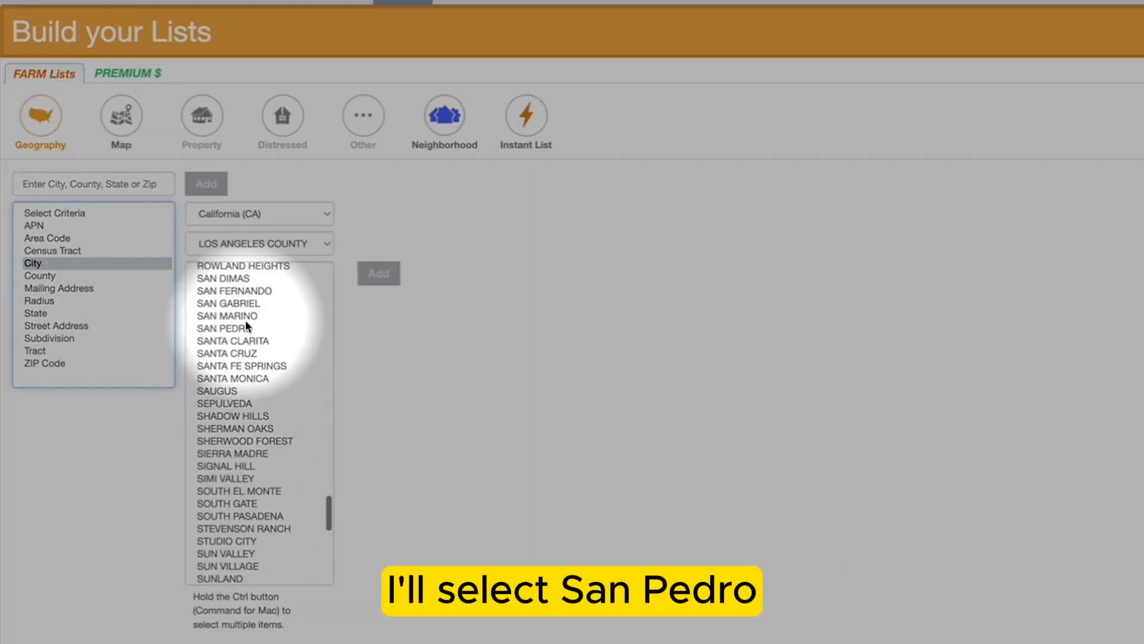
{"action": "left_click", "coordinate": [245, 328]}
{"action": "left_click", "coordinate": [380, 277]}
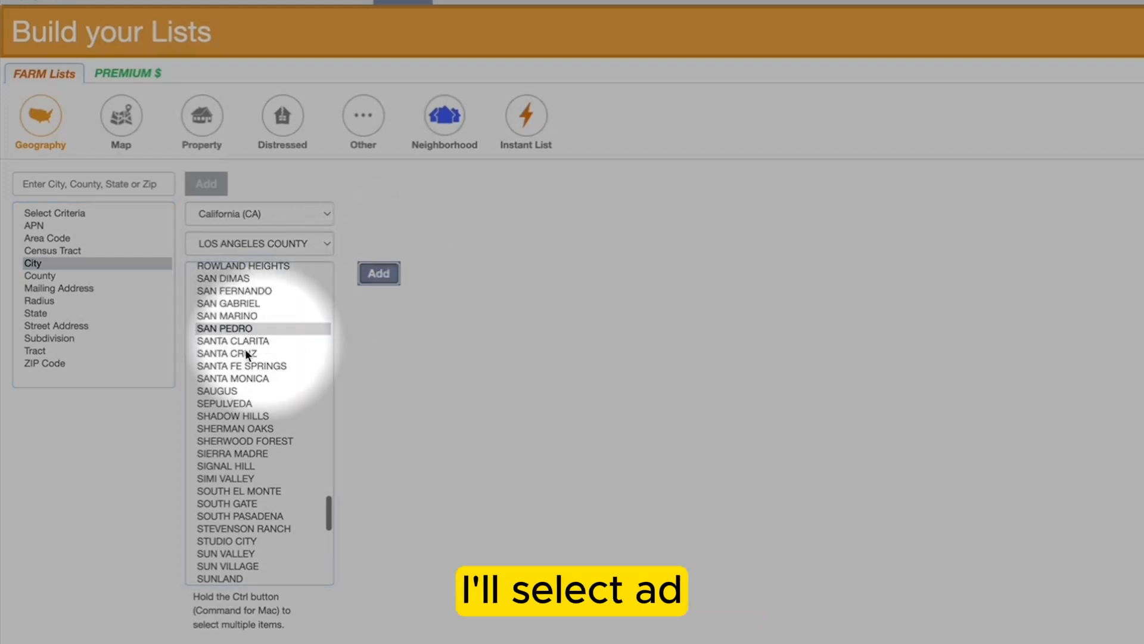
{"action": "scroll", "coordinate": [245, 348], "scroll_direction": "up", "scroll_amount": 5}
{"action": "scroll", "coordinate": [256, 315], "scroll_direction": "up", "scroll_amount": 1}
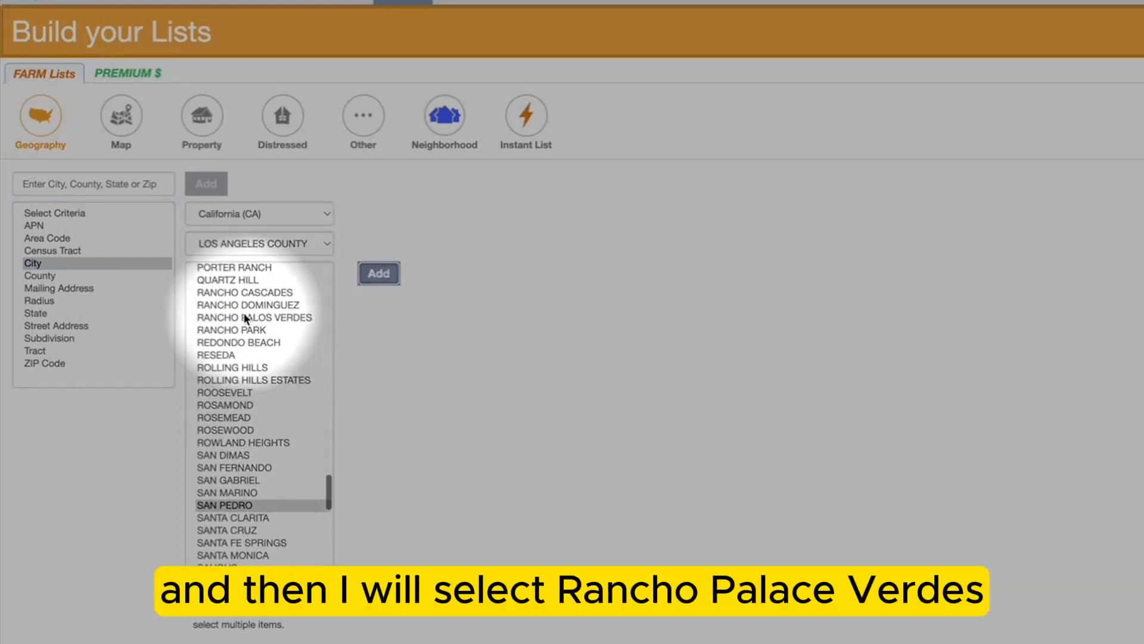
{"action": "left_click", "coordinate": [248, 317]}
{"action": "left_click", "coordinate": [380, 279]}
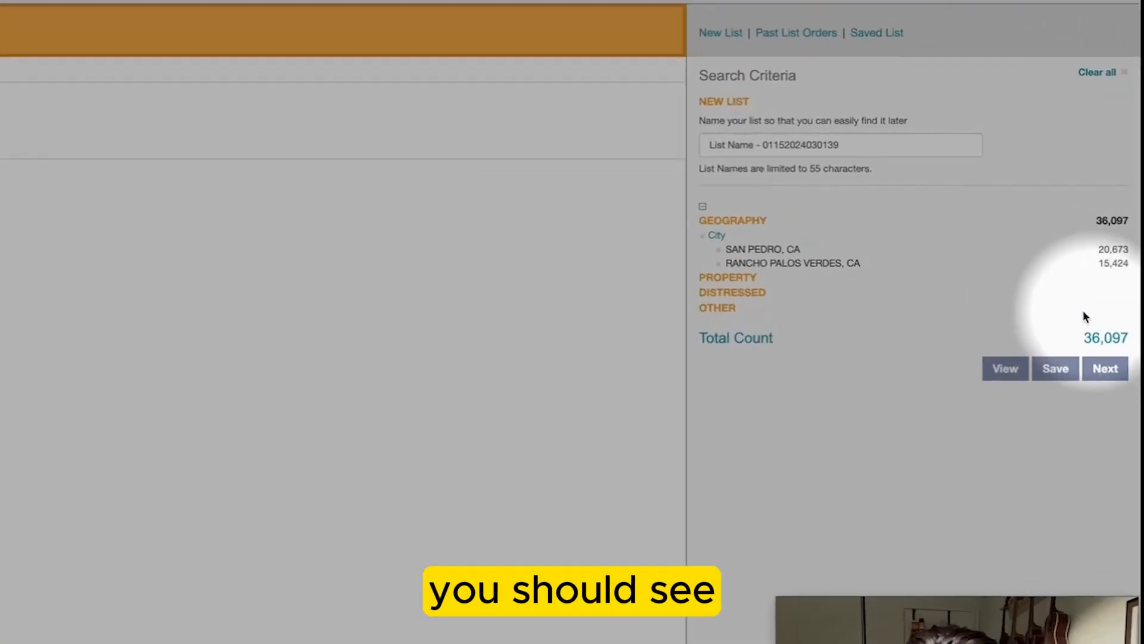
{"action": "double_click", "coordinate": [1105, 339]}
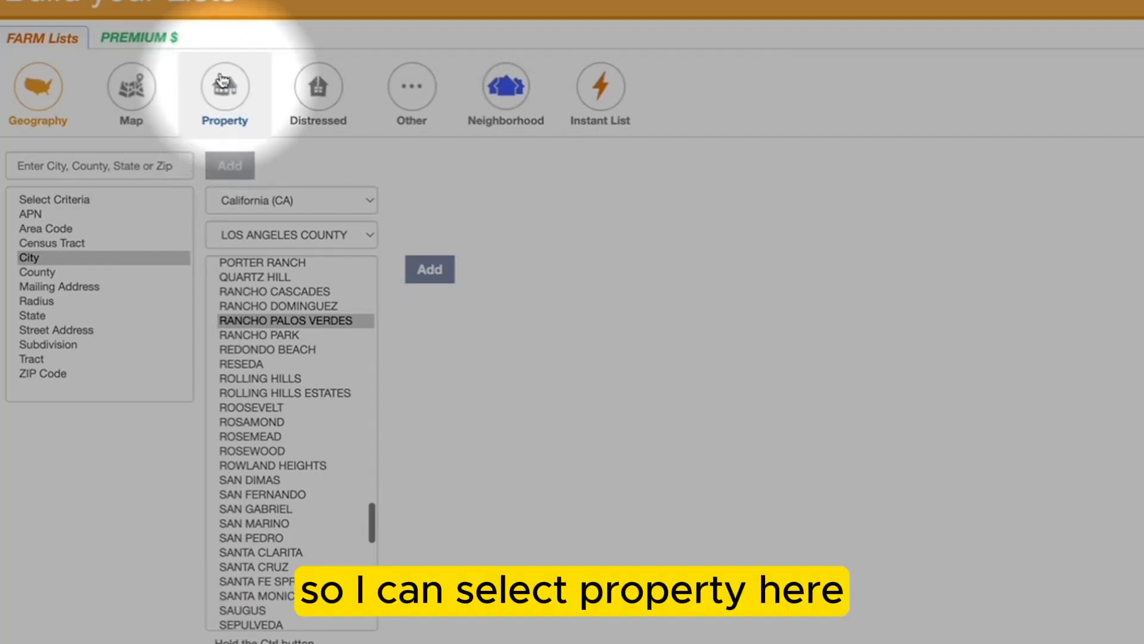
Add a Property Type filter of Residential > Single Family Residential w/ADU, narrowing the count to 30
{"action": "left_click", "coordinate": [223, 90]}
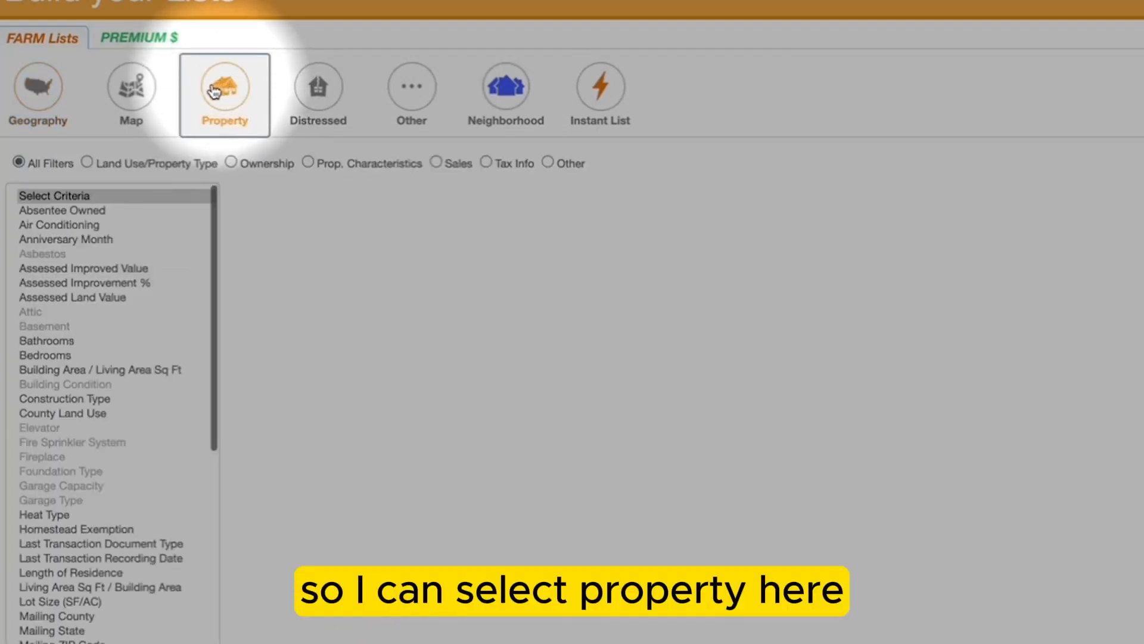
{"action": "left_click", "coordinate": [86, 163]}
{"action": "left_click", "coordinate": [42, 226]}
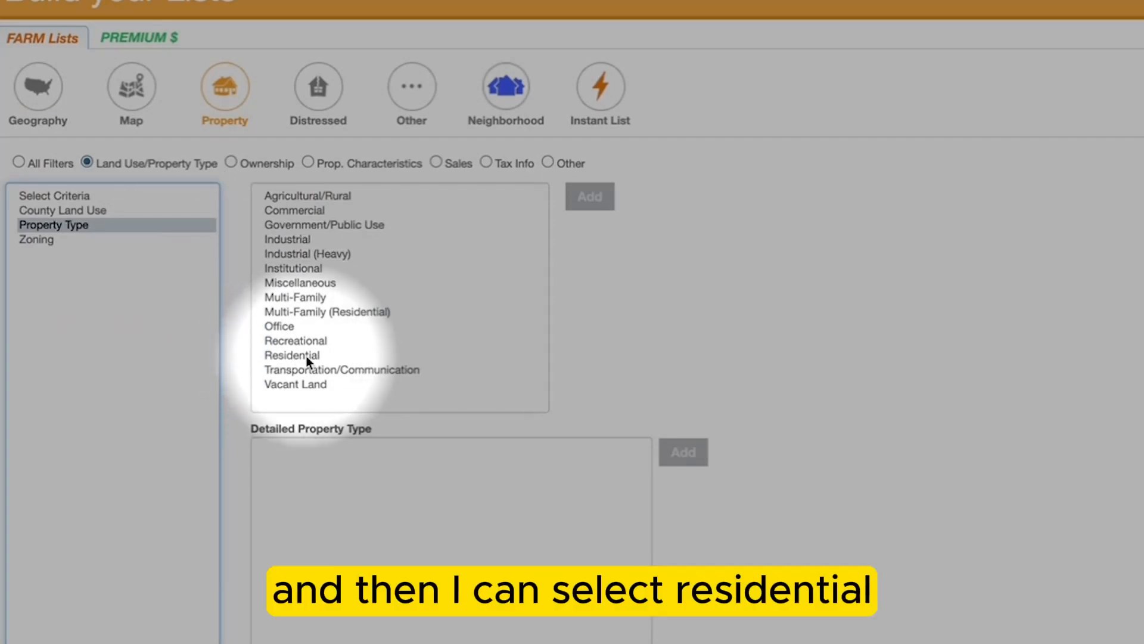
{"action": "left_click", "coordinate": [298, 355]}
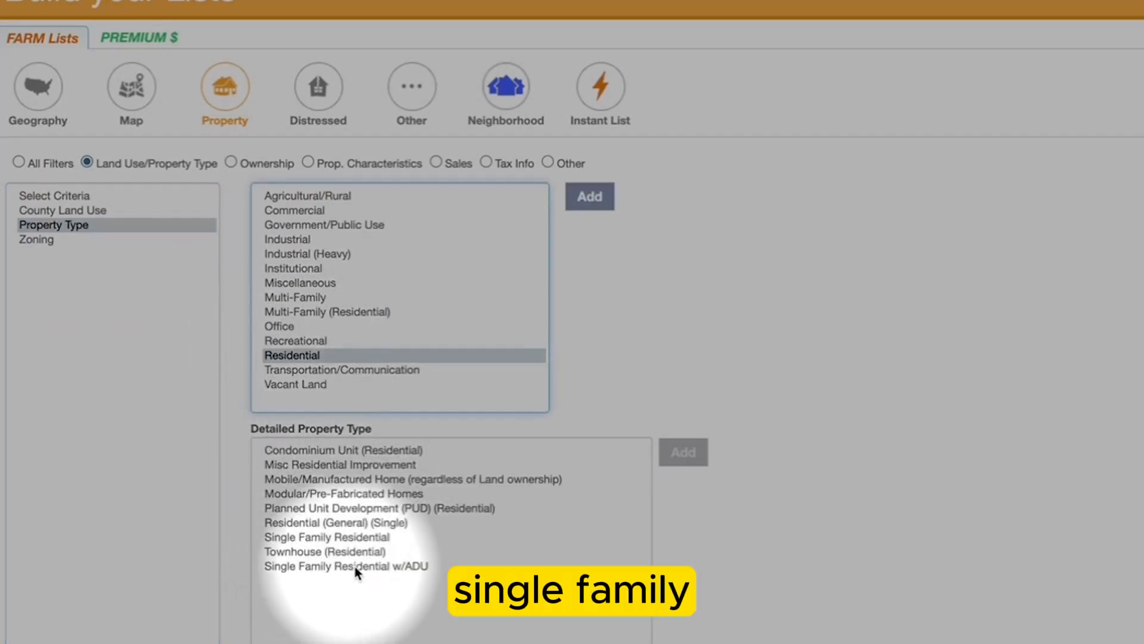
{"action": "left_click", "coordinate": [370, 566]}
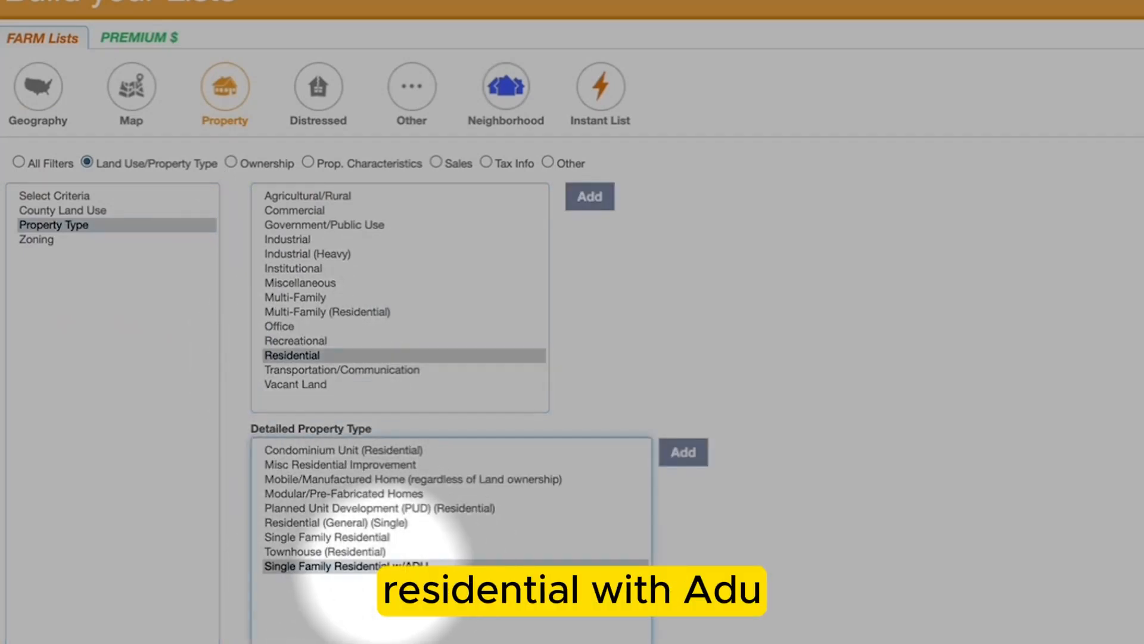
{"action": "left_click", "coordinate": [685, 455]}
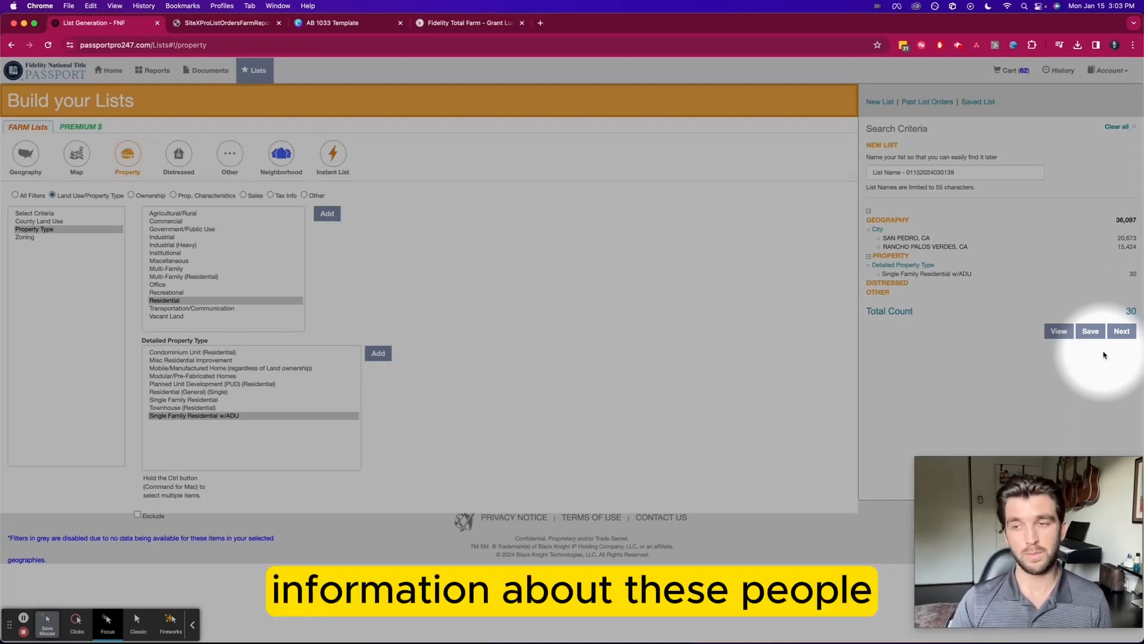
Check out the 30-record list with Get Now in .PDF format and dismiss the order notice
{"action": "left_click", "coordinate": [1122, 331]}
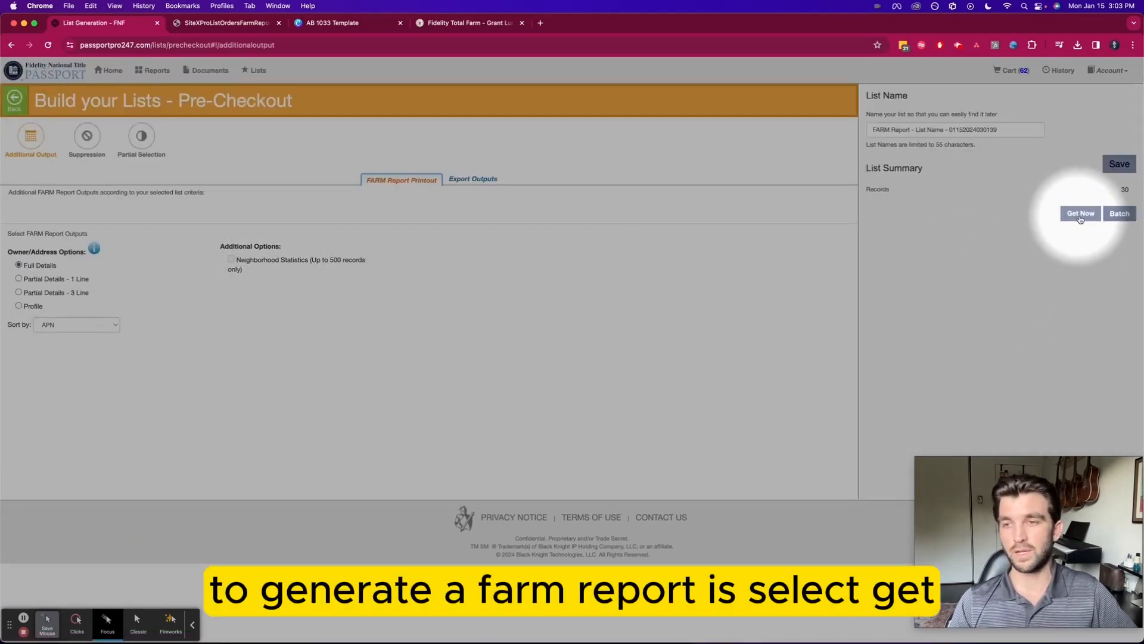
{"action": "left_click", "coordinate": [1080, 215]}
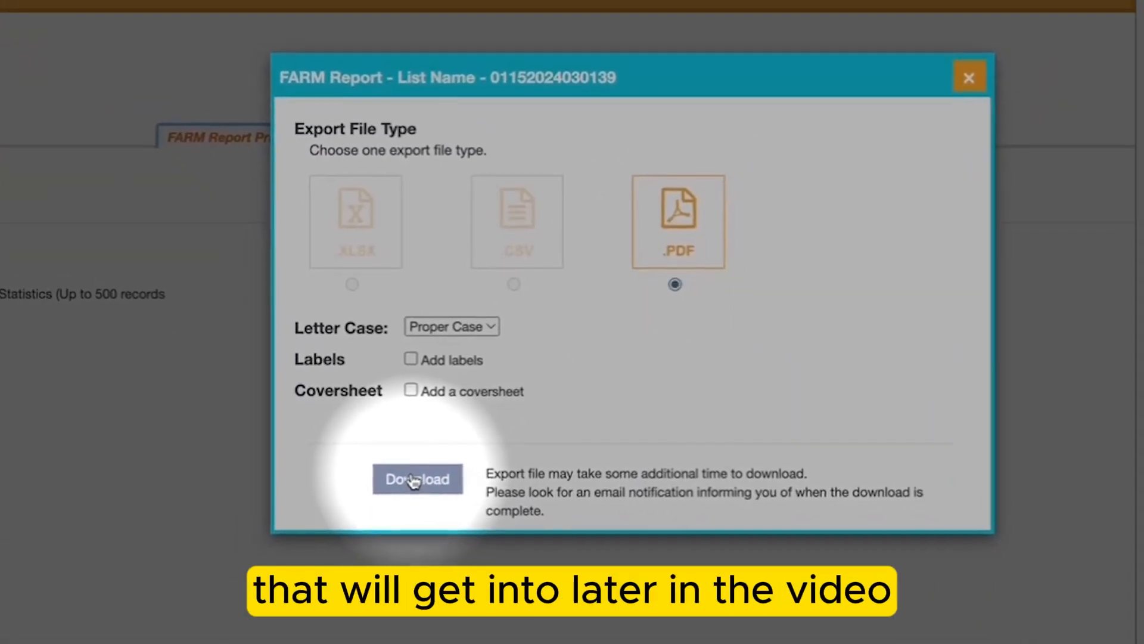
{"action": "left_click", "coordinate": [419, 479]}
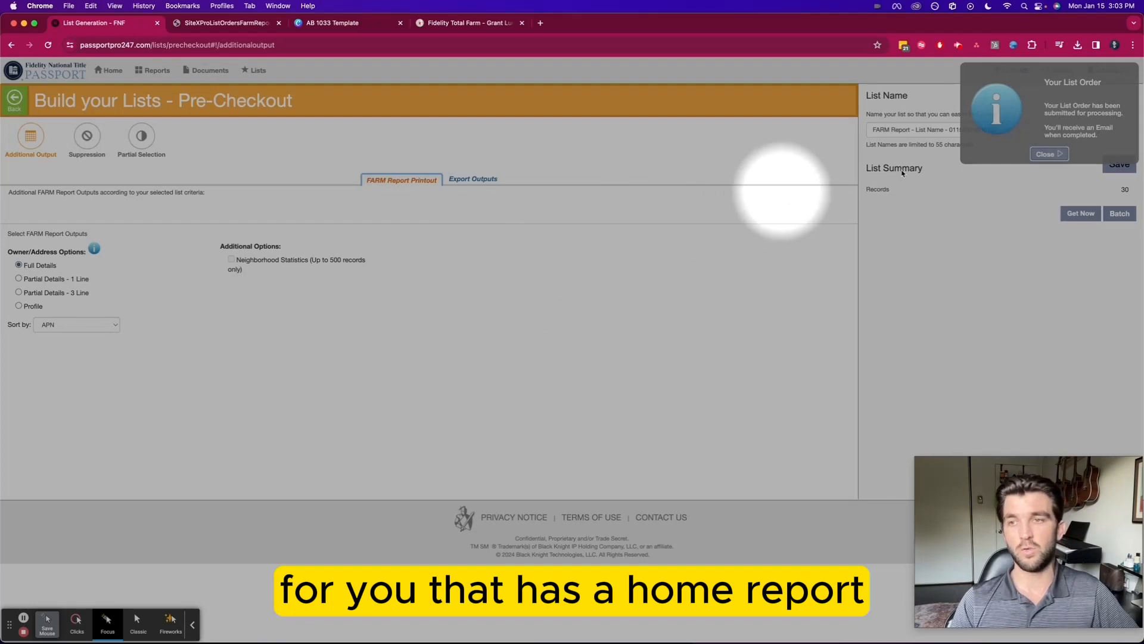
{"action": "left_click", "coordinate": [1050, 154]}
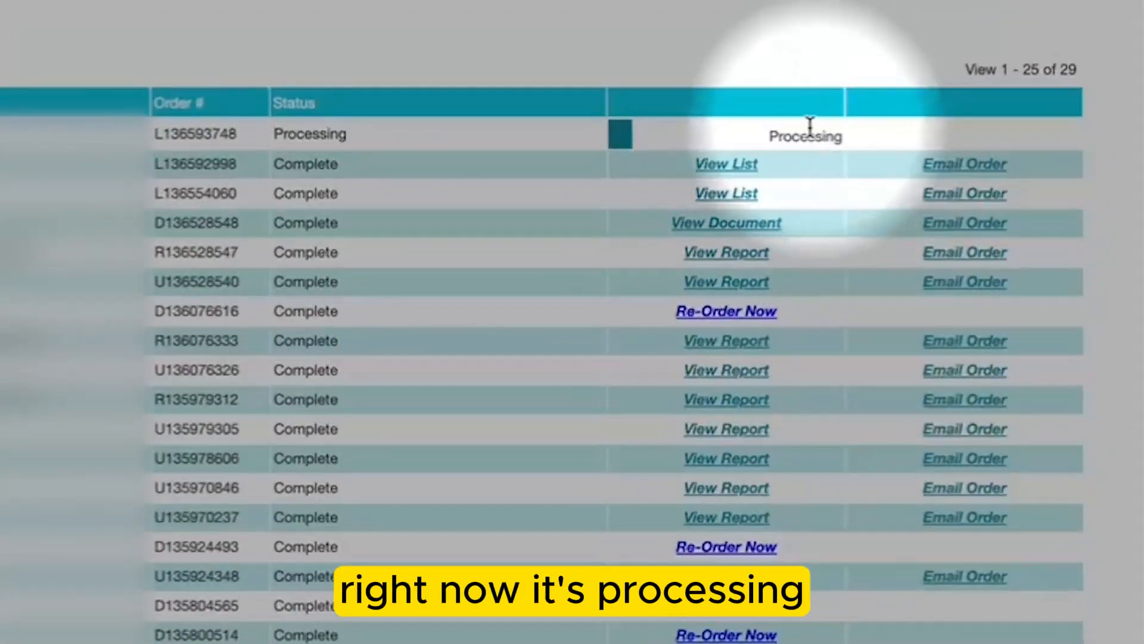
Open the finished order's Export List and launch the FARM Report PDF
{"action": "left_click", "coordinate": [723, 170]}
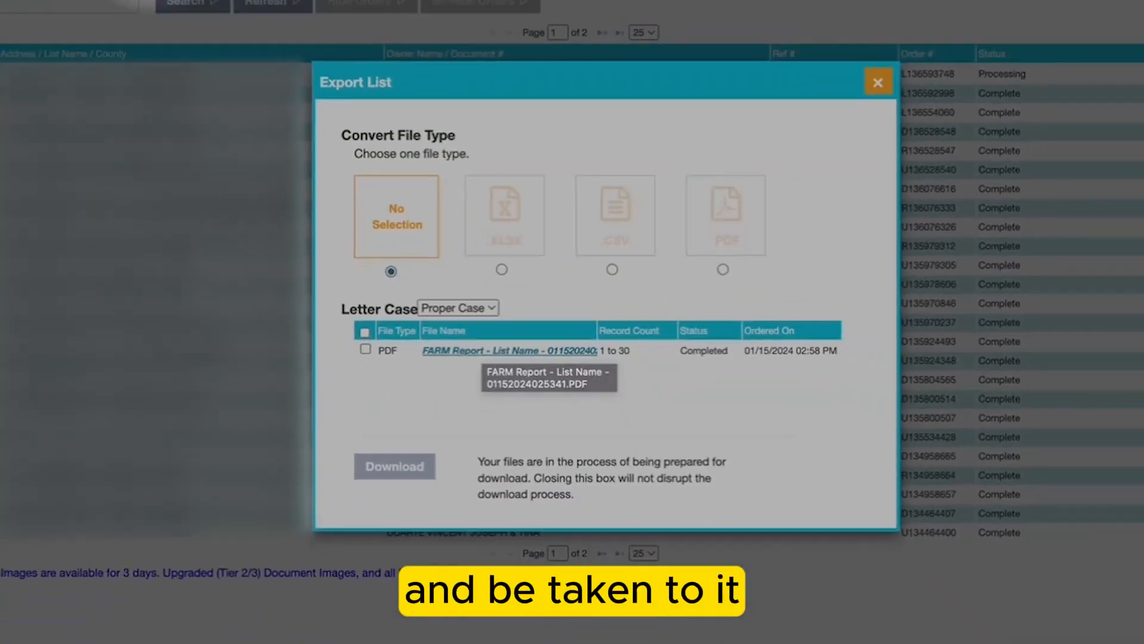
{"action": "left_click", "coordinate": [232, 24]}
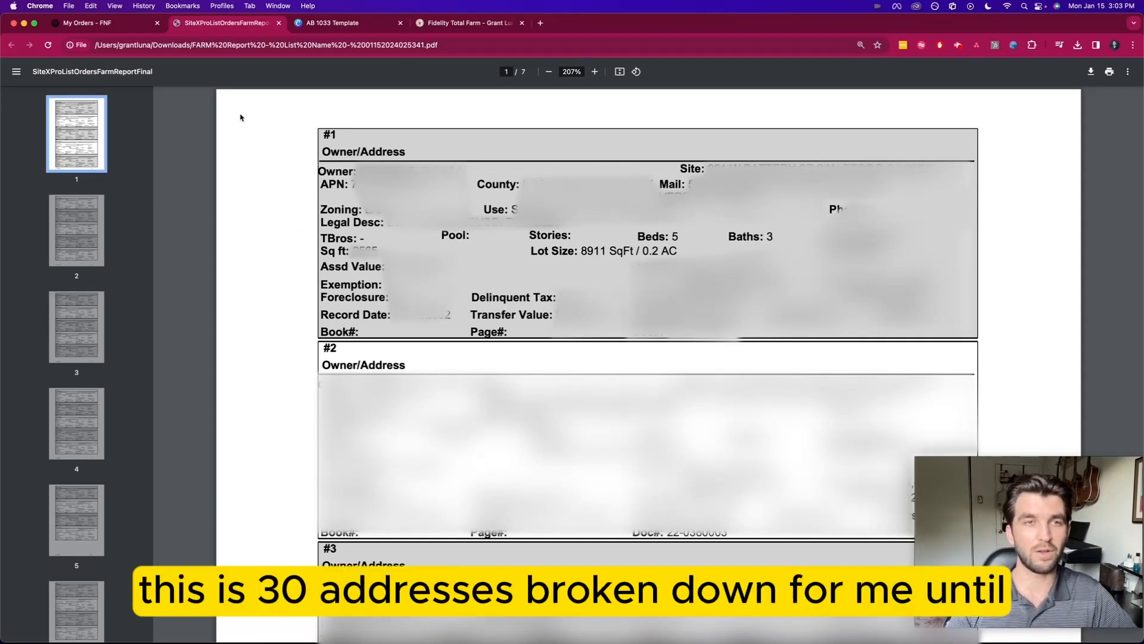
Switch to the Canva AB 1033 Template tab
{"action": "left_click", "coordinate": [344, 24]}
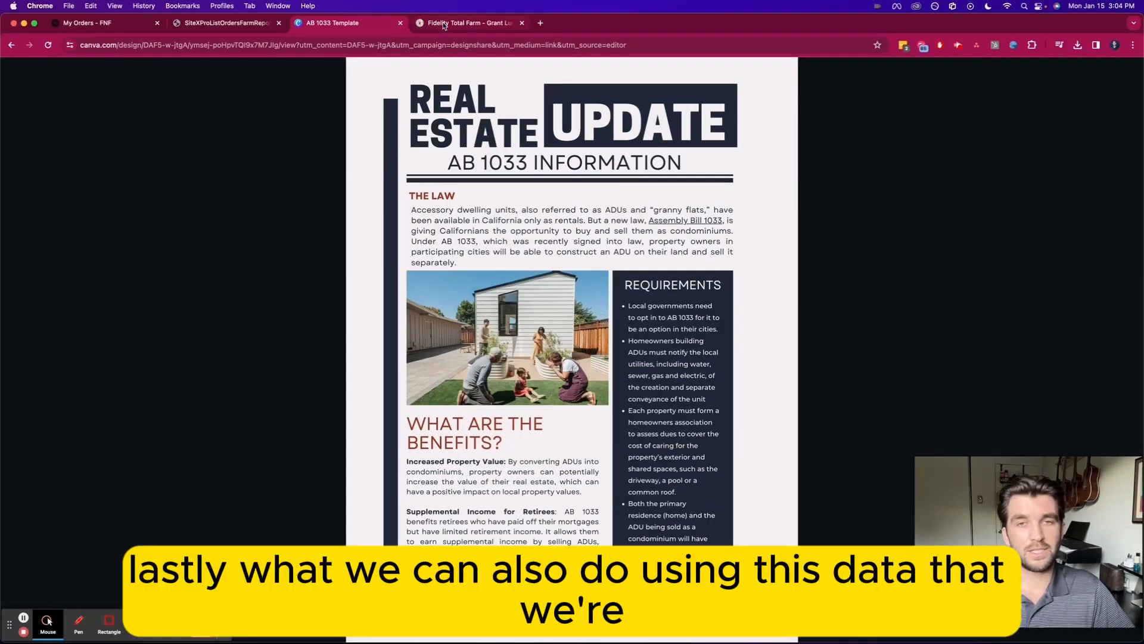
Switch back to the My Orders - FNF tab
{"action": "left_click", "coordinate": [111, 22]}
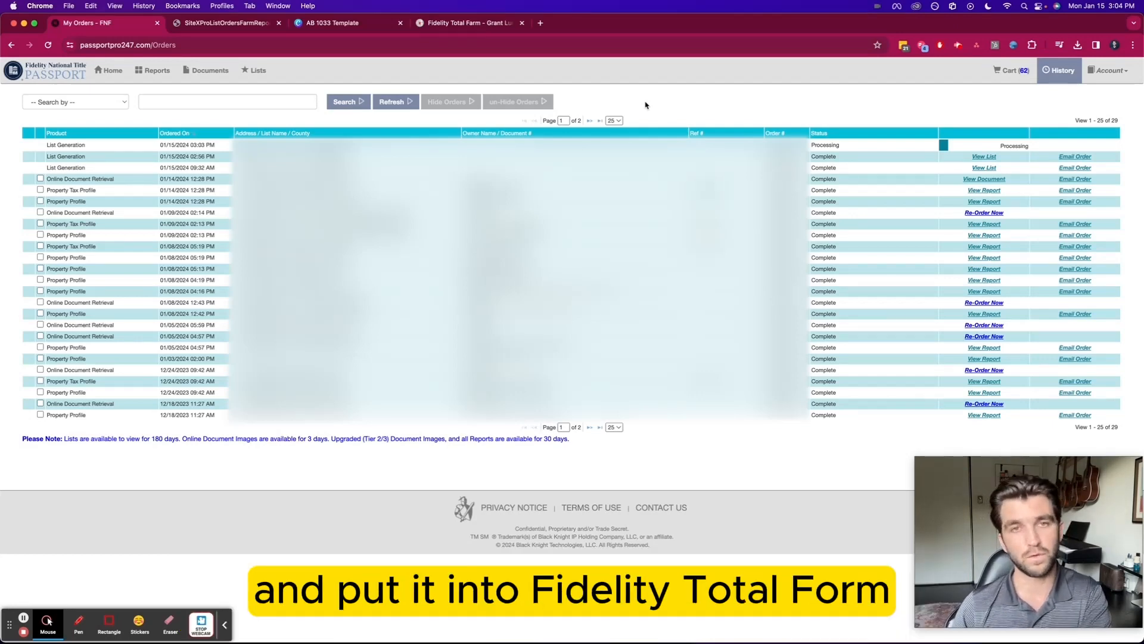
Switch to the Fidelity Total Farm tab showing the View Farms table
{"action": "left_click", "coordinate": [444, 27]}
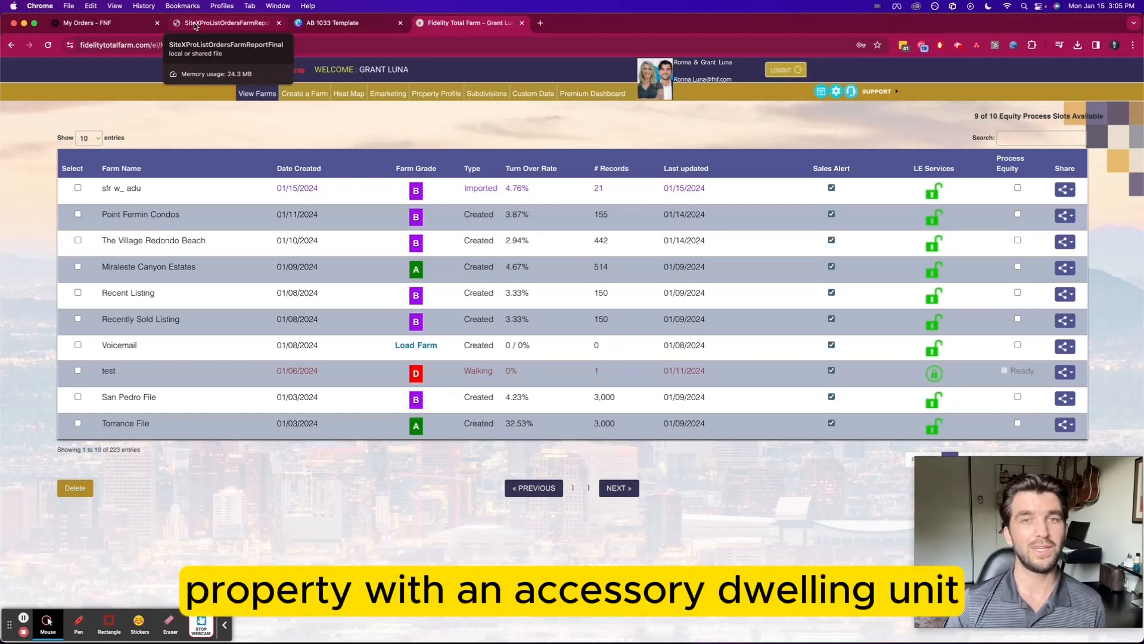
Go from the My Orders tab to Passport Home, then to Lists to start a new list
{"action": "left_click", "coordinate": [99, 25]}
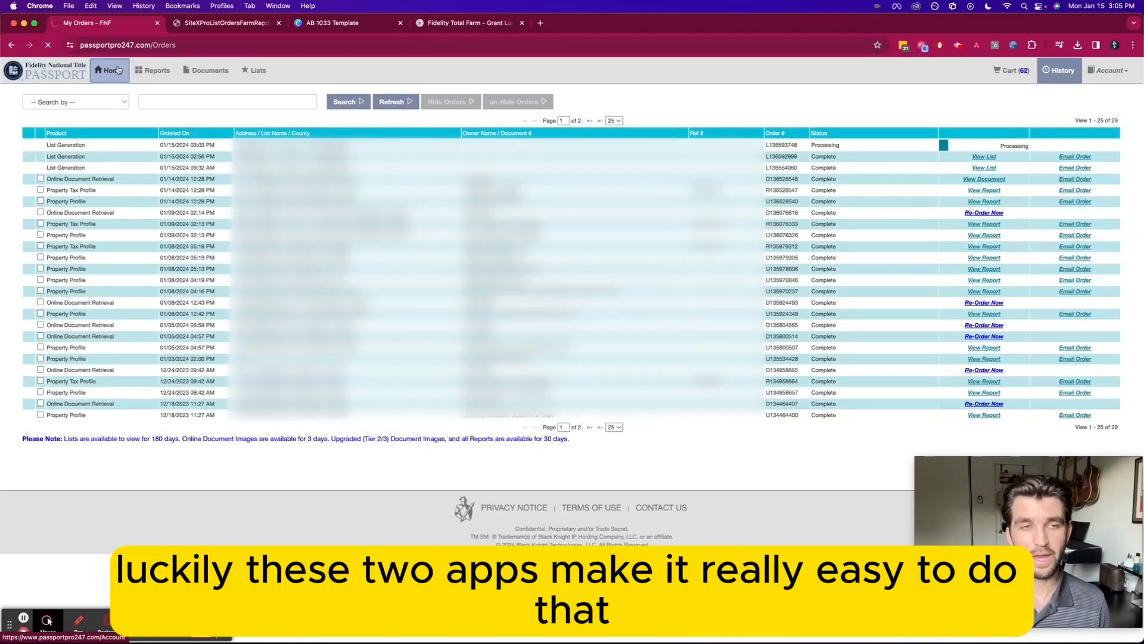
{"action": "left_click", "coordinate": [46, 623]}
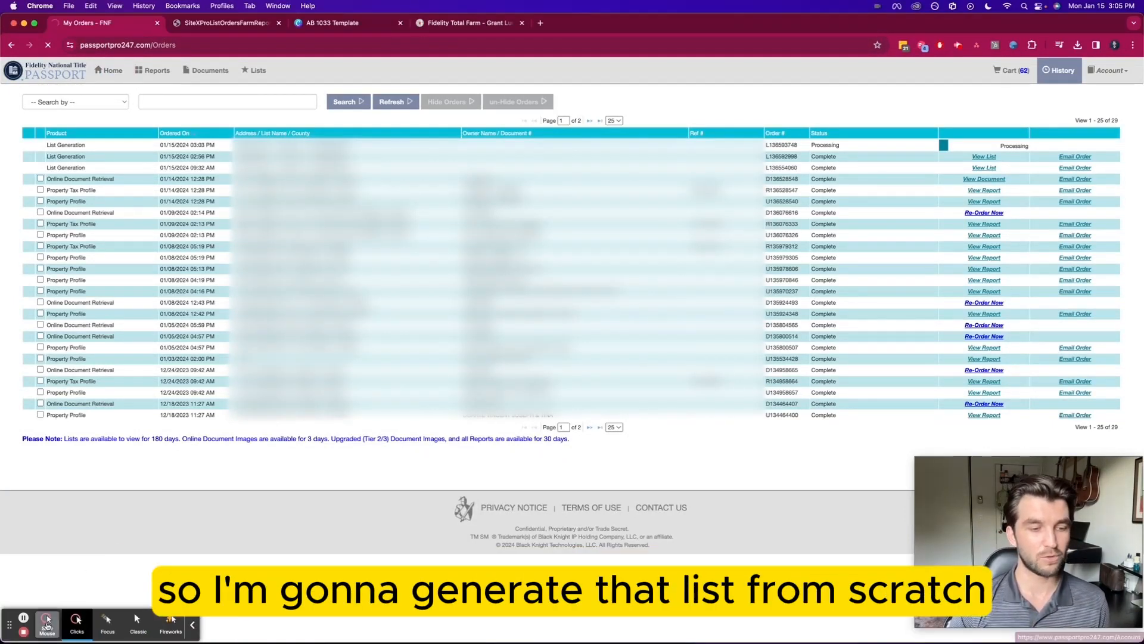
{"action": "left_click", "coordinate": [108, 621]}
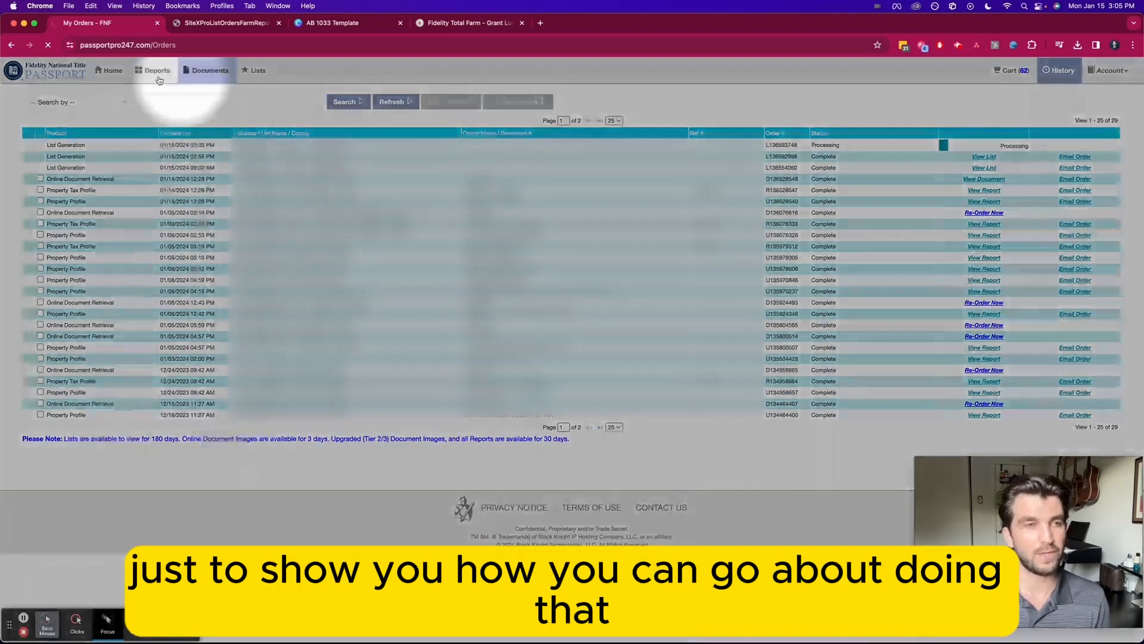
{"action": "left_click", "coordinate": [118, 73]}
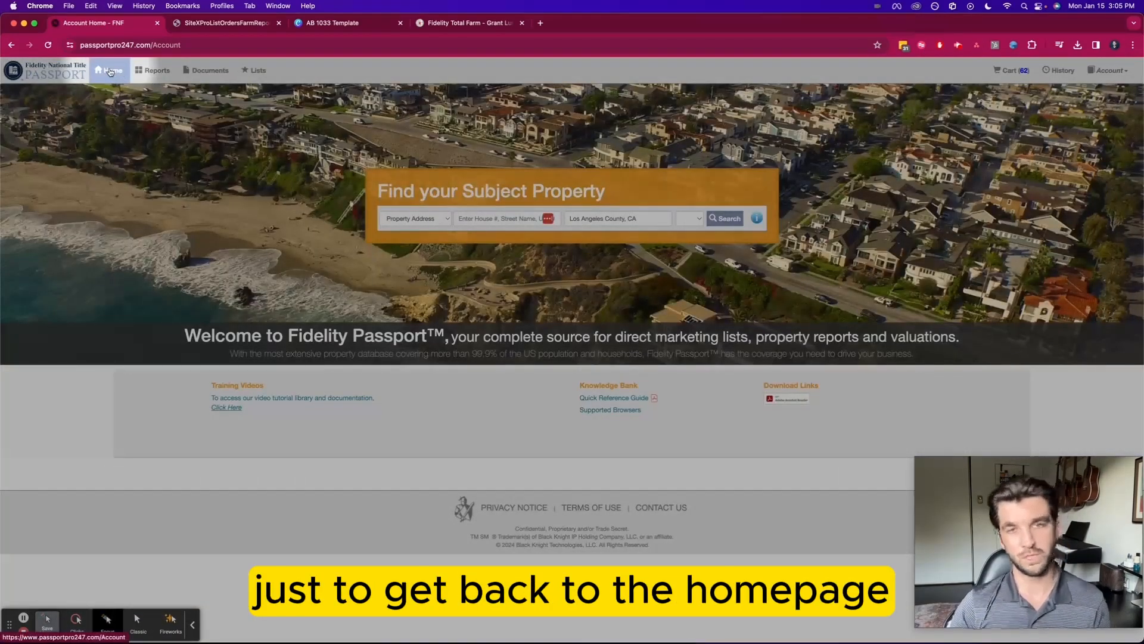
{"action": "left_click", "coordinate": [263, 72]}
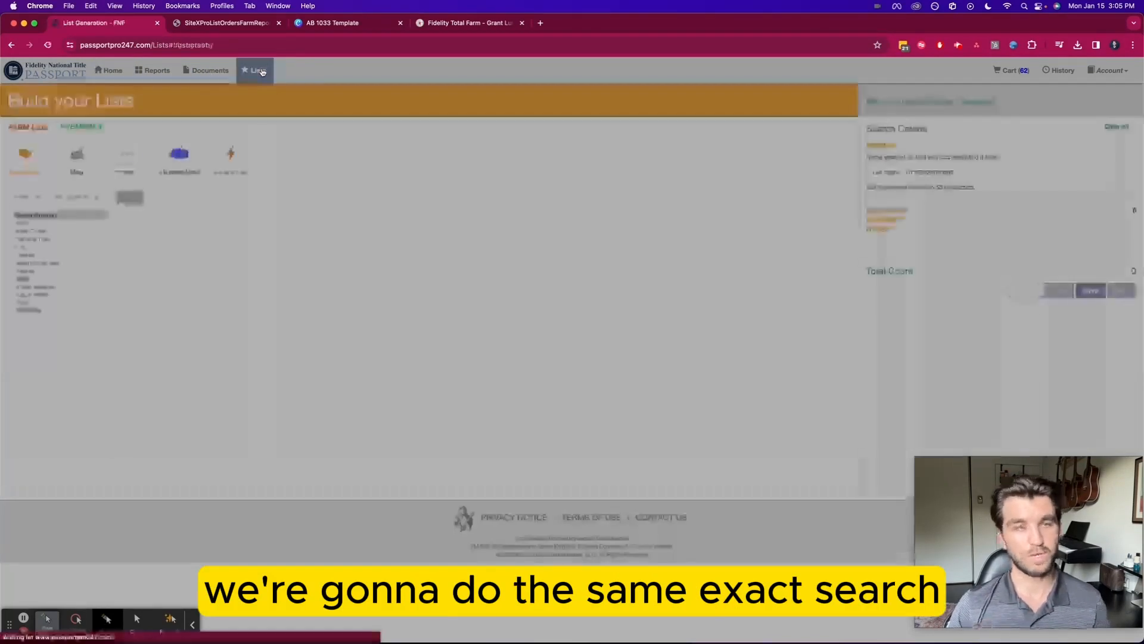
Add SAN PEDRO and RANCHO PALOS VERDES as City criteria again, totaling 36,097 records
{"action": "left_click", "coordinate": [33, 247]}
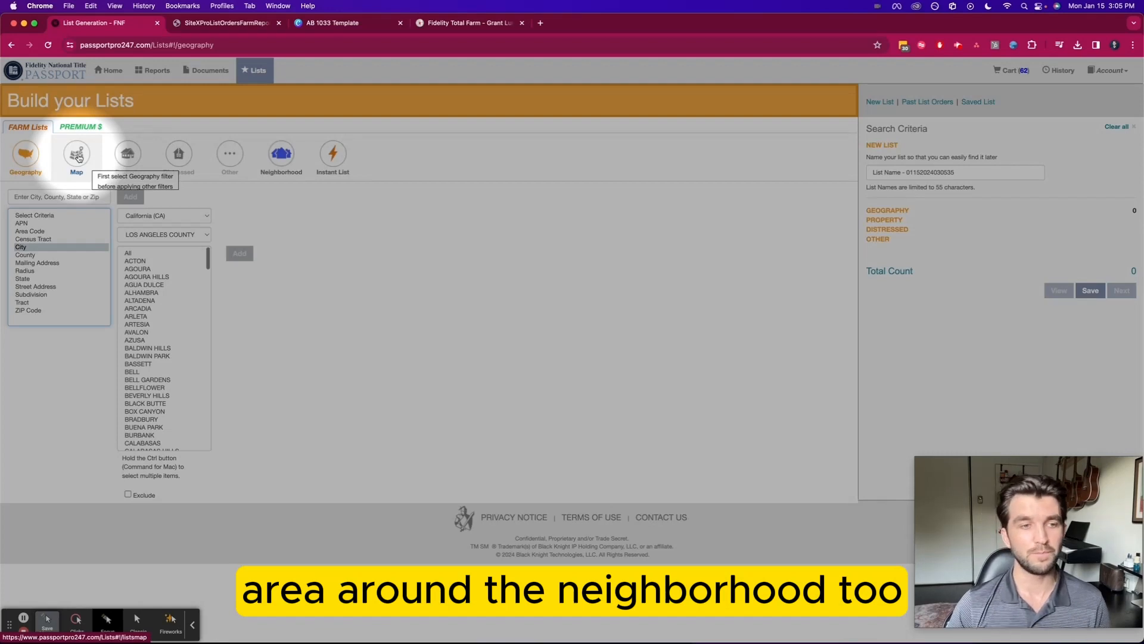
{"action": "scroll", "coordinate": [154, 325], "scroll_direction": "down", "scroll_amount": 20}
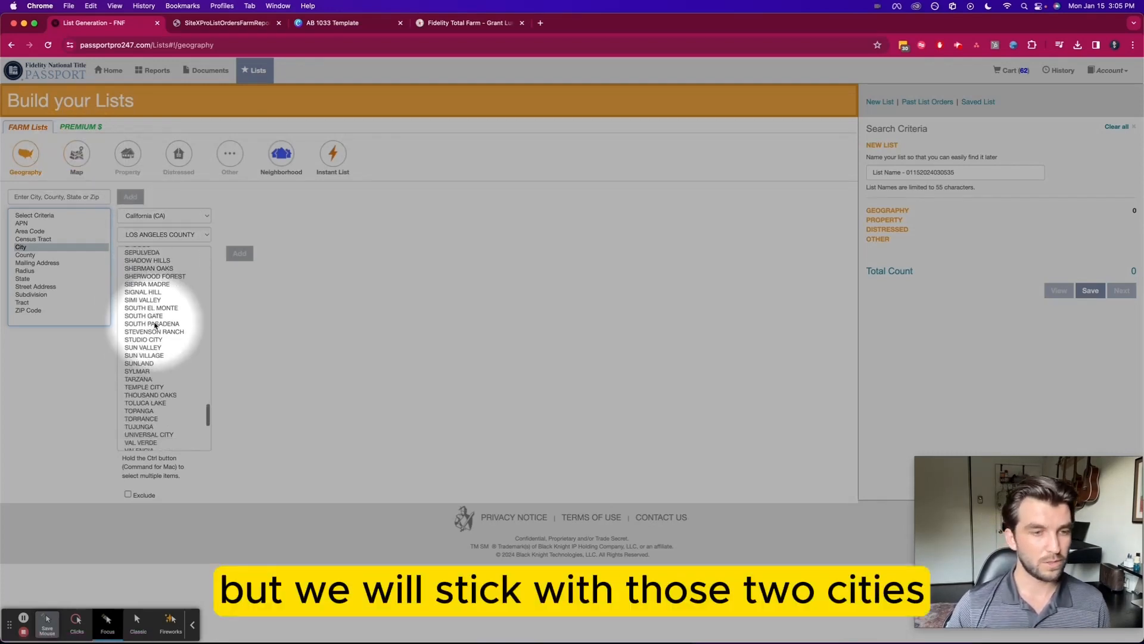
{"action": "scroll", "coordinate": [155, 324], "scroll_direction": "up", "scroll_amount": 2}
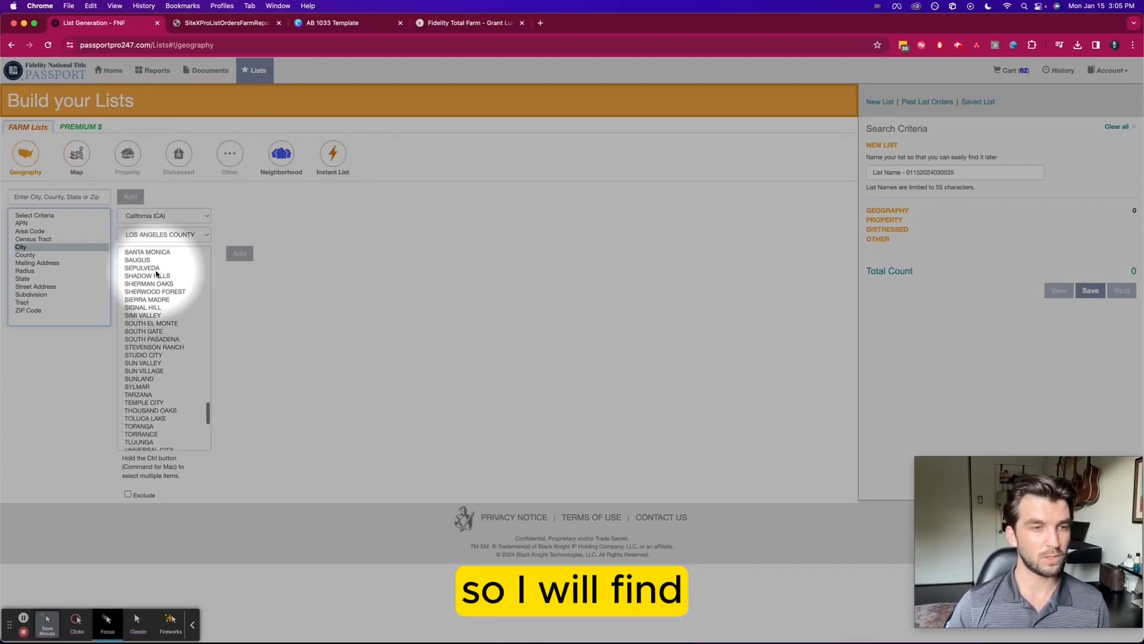
{"action": "scroll", "coordinate": [155, 271], "scroll_direction": "up", "scroll_amount": 3}
{"action": "left_click", "coordinate": [142, 277]}
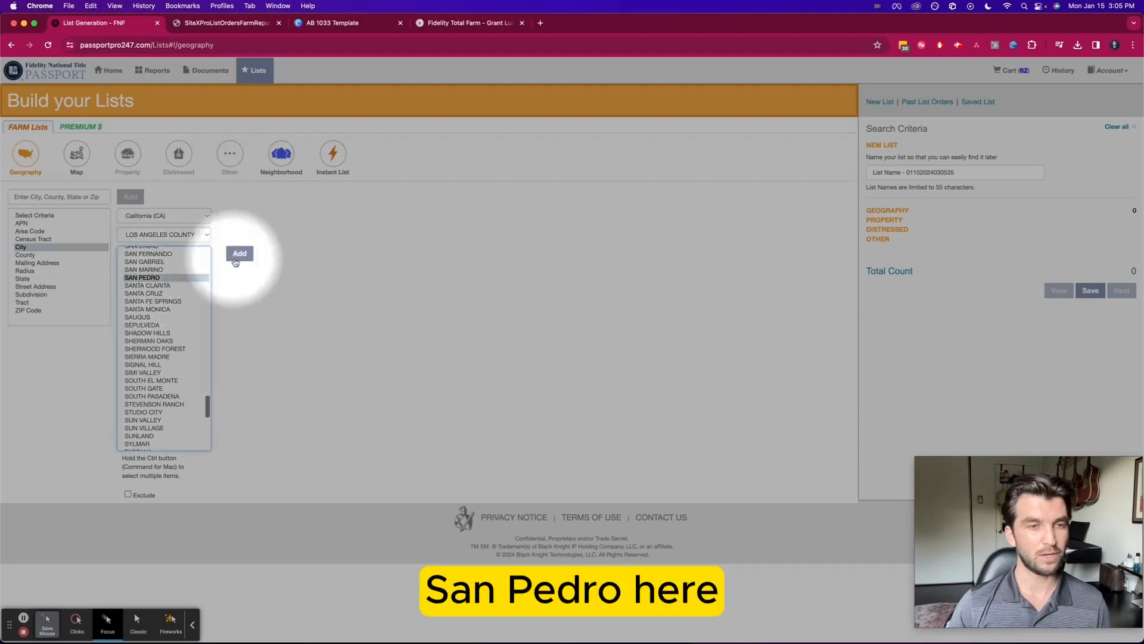
{"action": "left_click", "coordinate": [236, 261]}
{"action": "scroll", "coordinate": [182, 287], "scroll_direction": "up", "scroll_amount": 5}
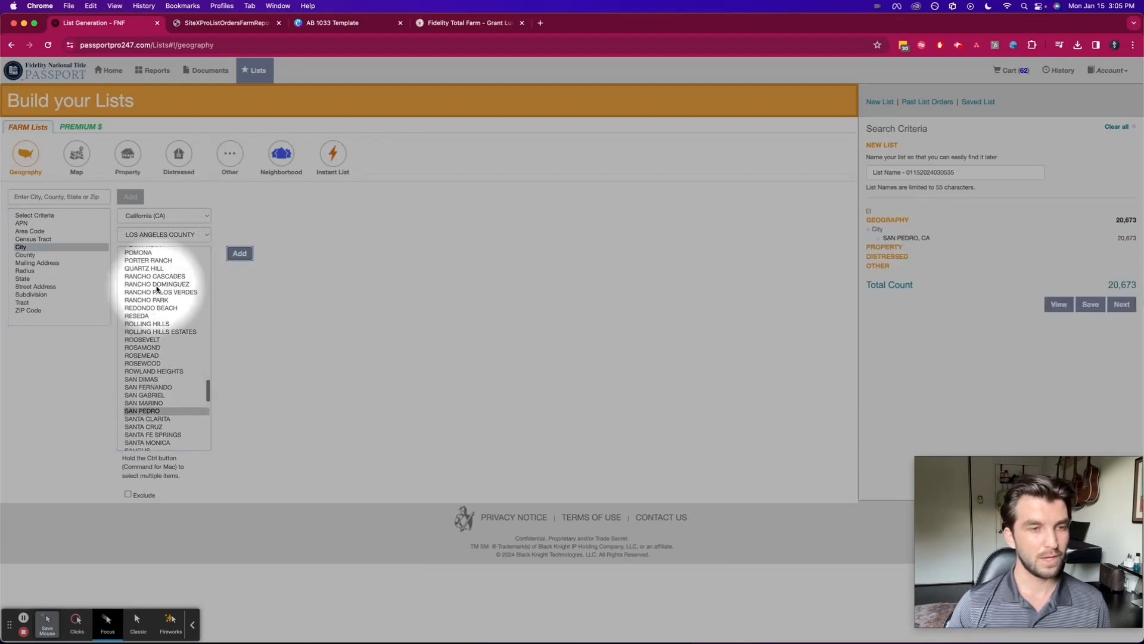
{"action": "left_click", "coordinate": [157, 292]}
{"action": "left_click", "coordinate": [240, 253]}
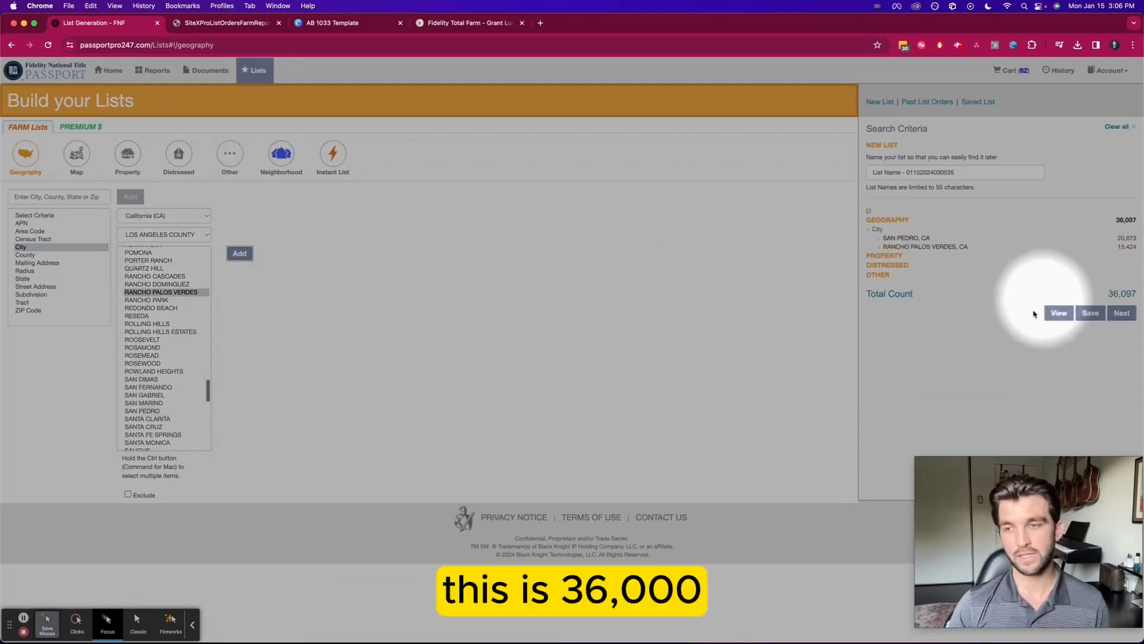
Add a Residential property type filter for Single Family Residential w/ADU, bringing the count to 30
{"action": "left_click", "coordinate": [128, 157]}
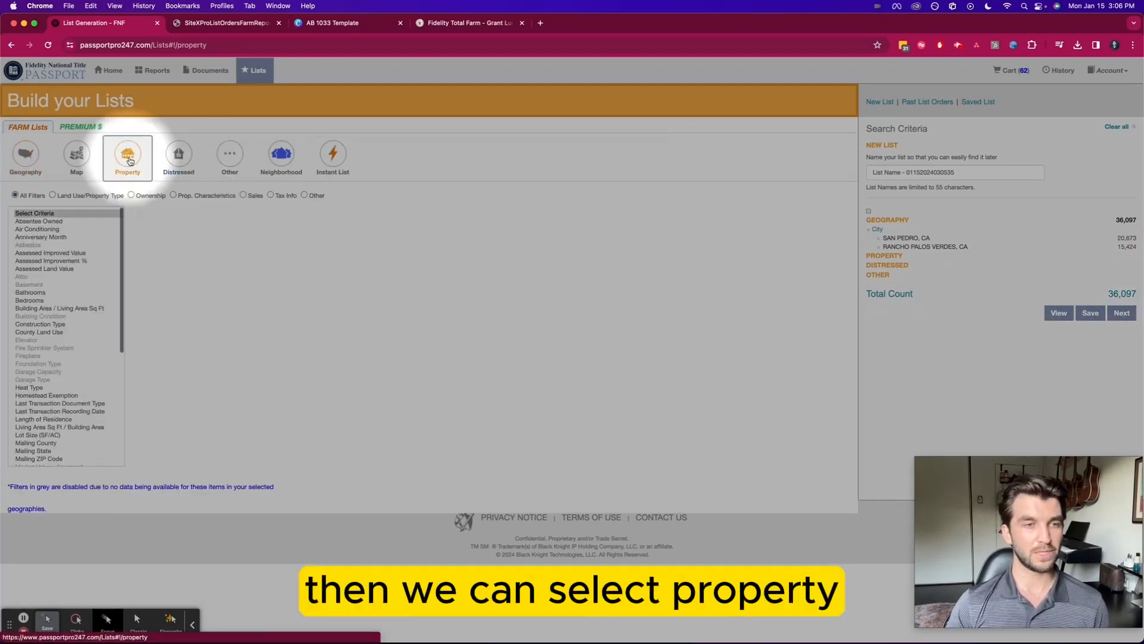
{"action": "left_click", "coordinate": [53, 196]}
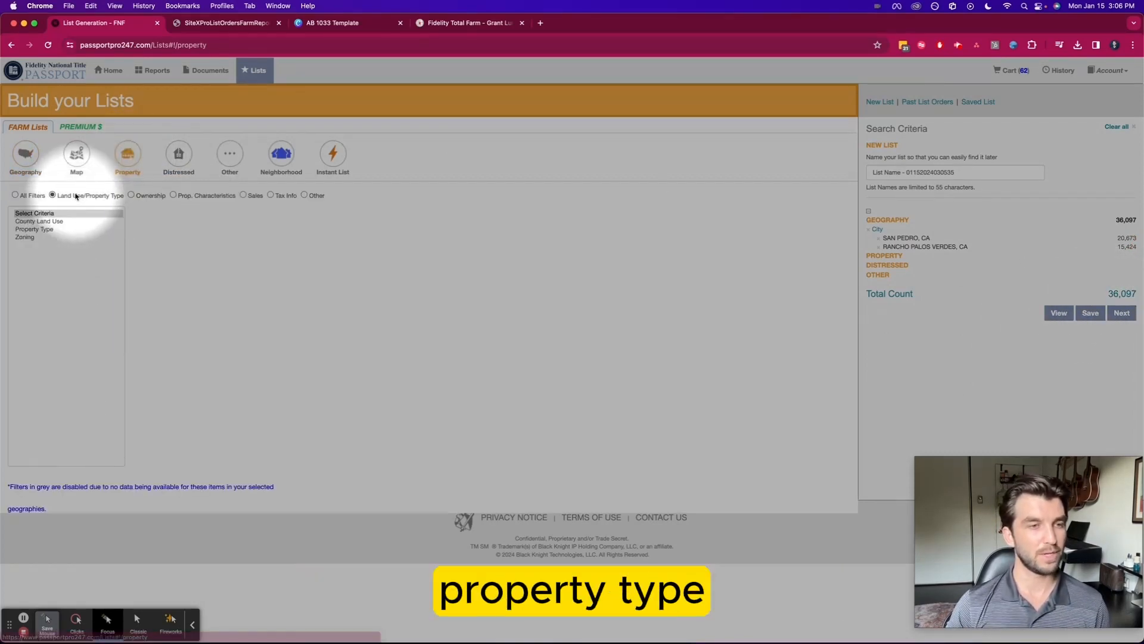
{"action": "left_click", "coordinate": [45, 230]}
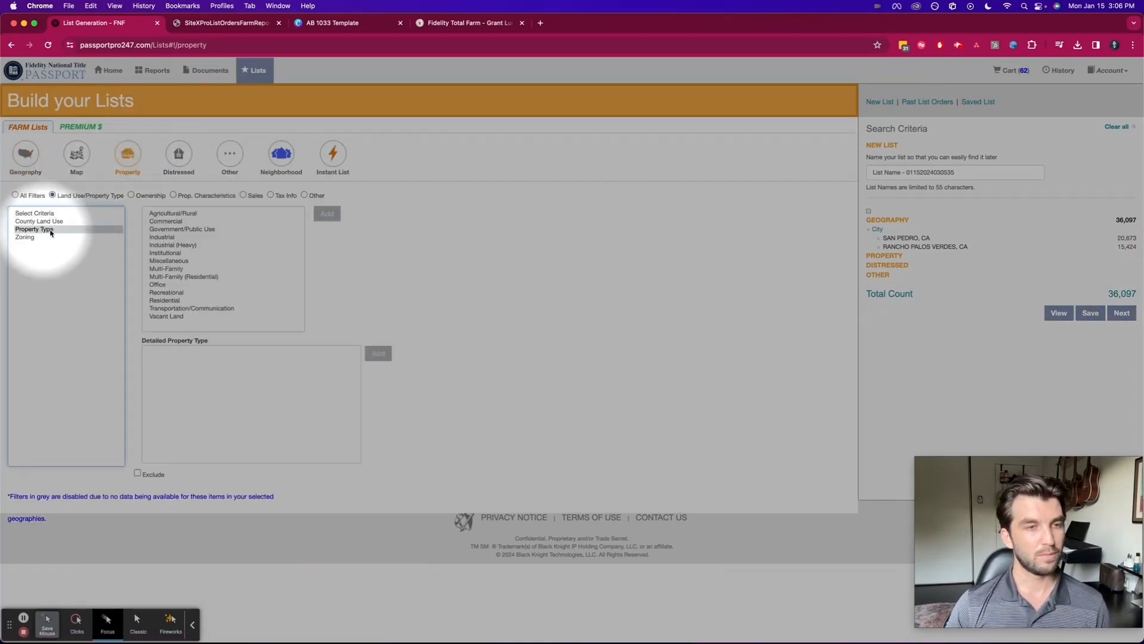
{"action": "left_click", "coordinate": [167, 300]}
{"action": "left_click", "coordinate": [222, 416]}
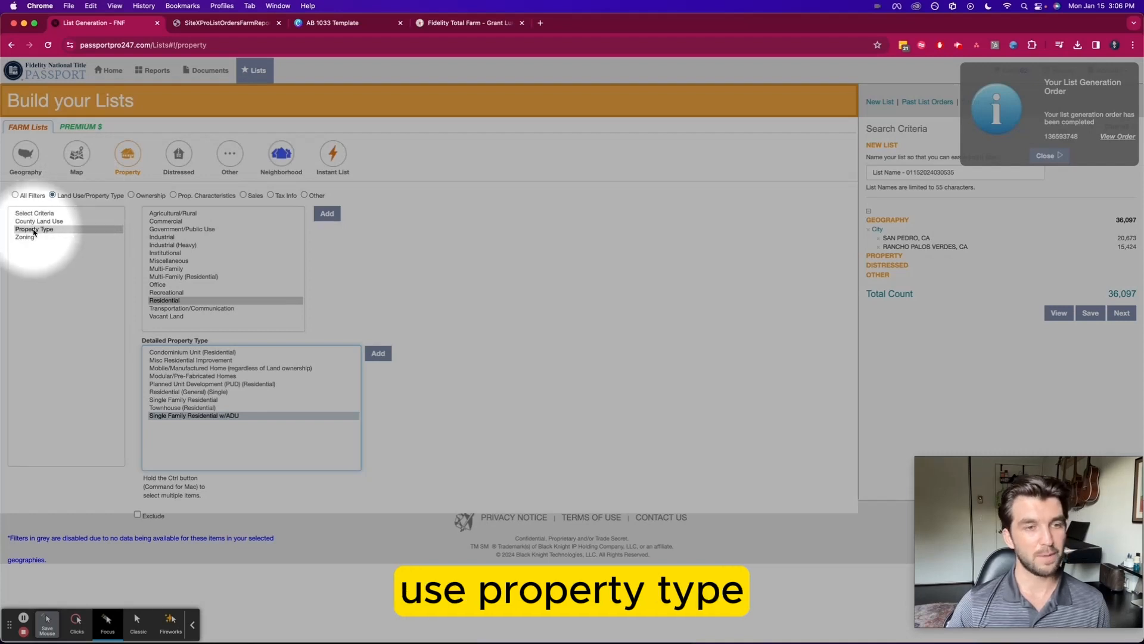
{"action": "left_click", "coordinate": [379, 354]}
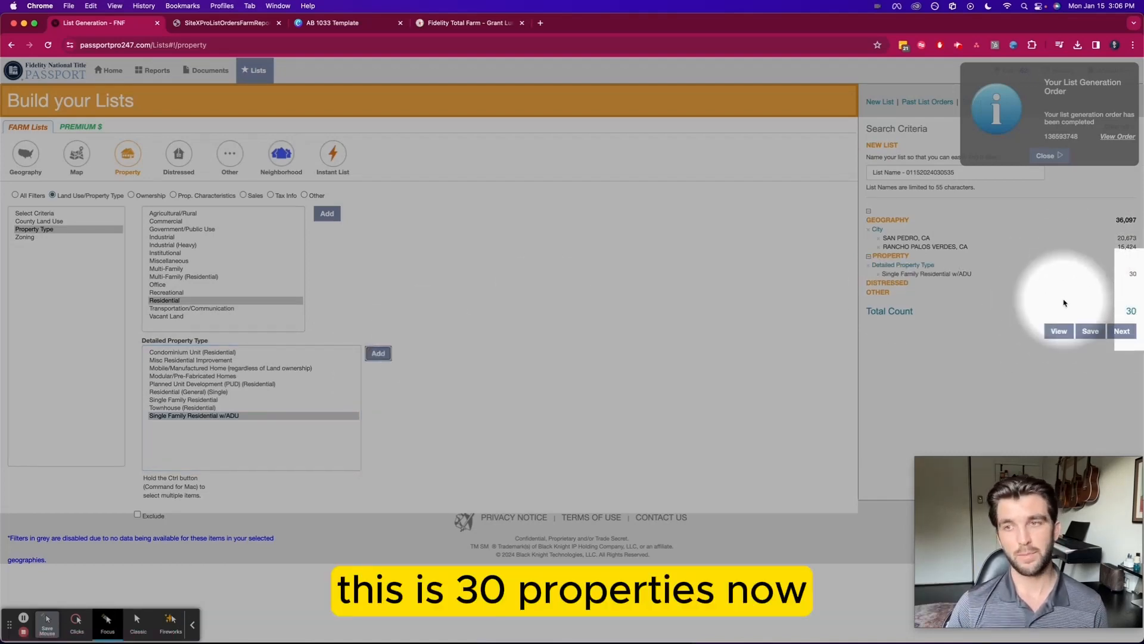
{"action": "left_click", "coordinate": [1049, 155]}
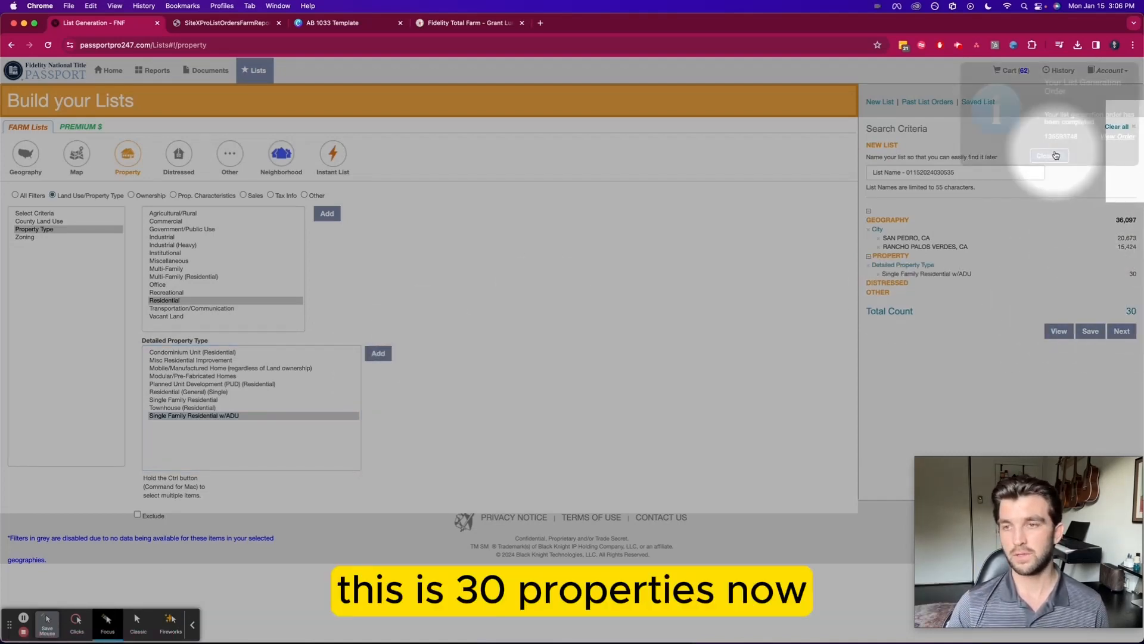
Move the list to pre-checkout and set its export output template to Farm Tool
{"action": "left_click", "coordinate": [1123, 332]}
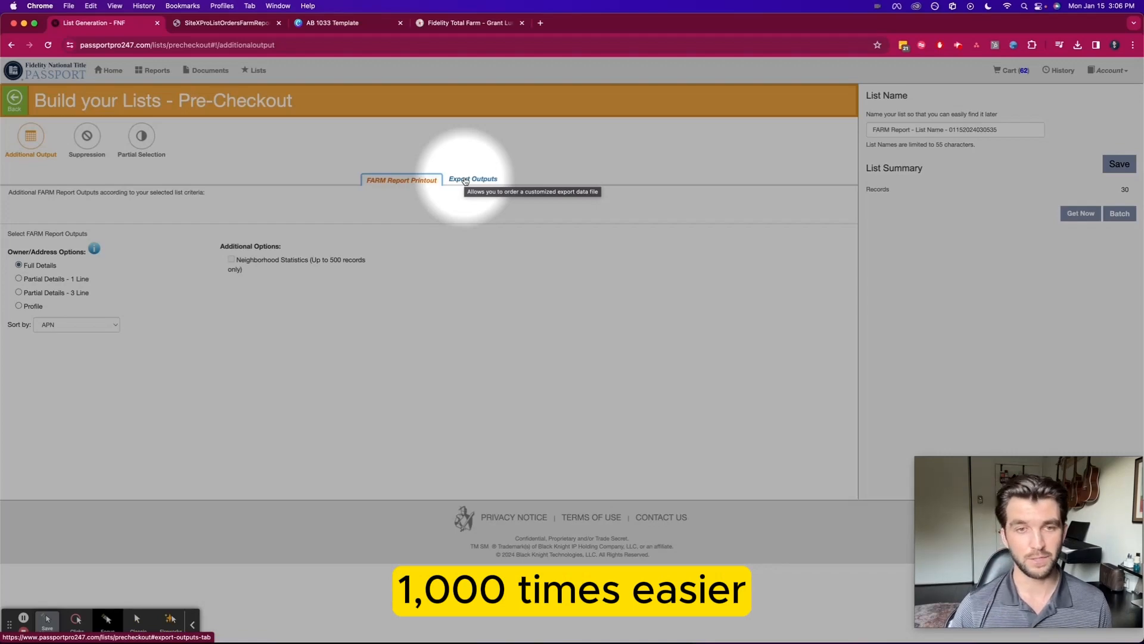
{"action": "left_click", "coordinate": [473, 178]}
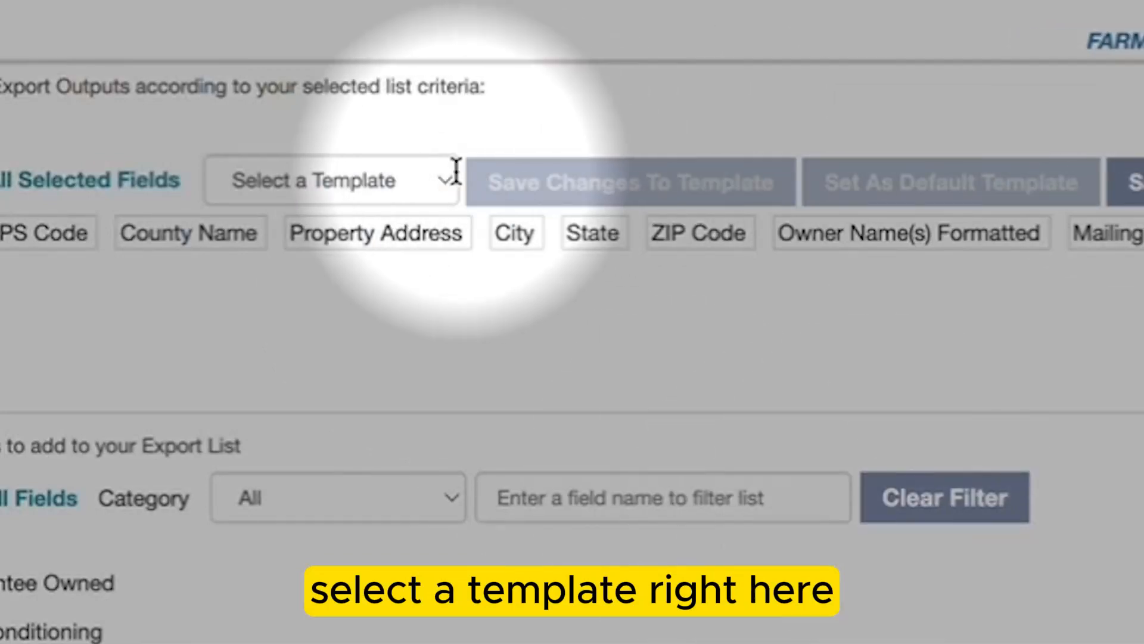
{"action": "left_click", "coordinate": [370, 191]}
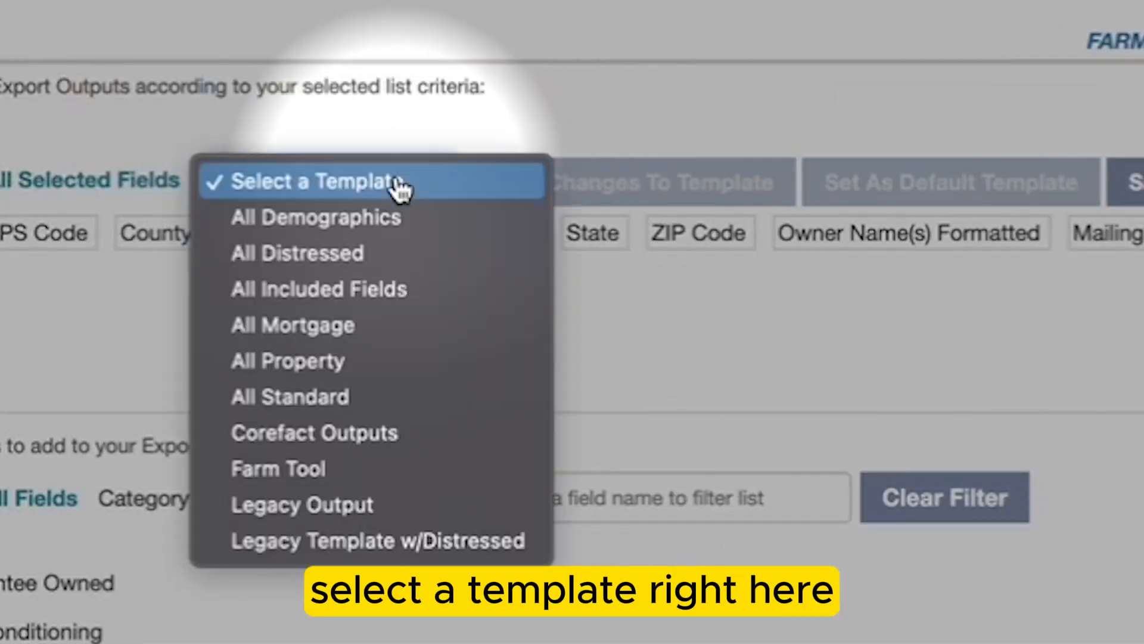
{"action": "left_click", "coordinate": [286, 471]}
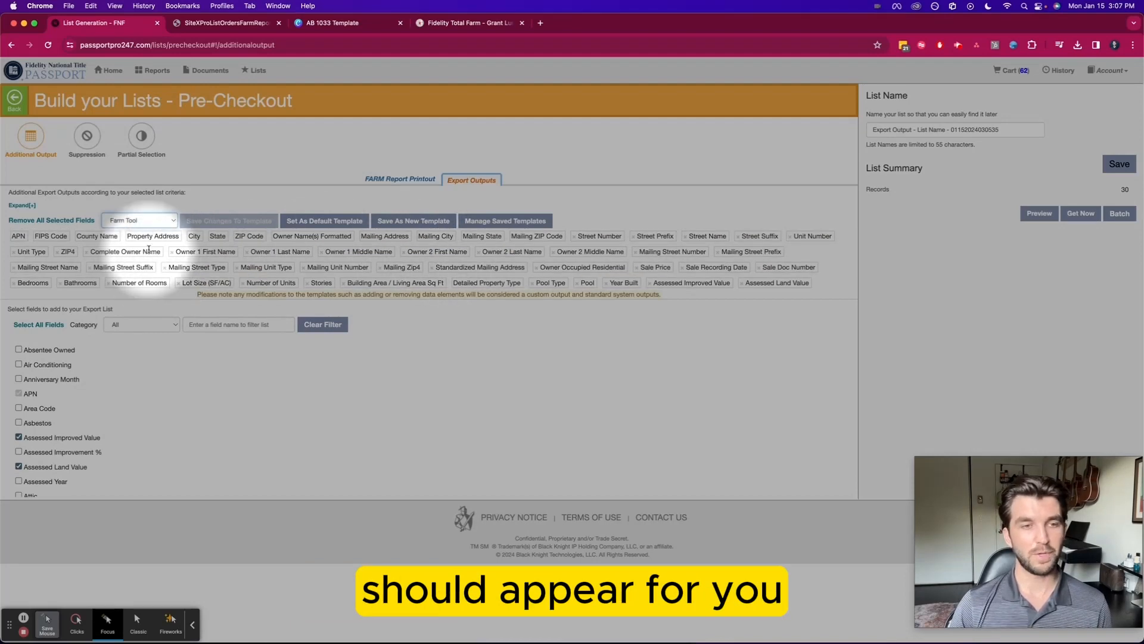
{"action": "scroll", "coordinate": [148, 249], "scroll_direction": "down", "scroll_amount": 1}
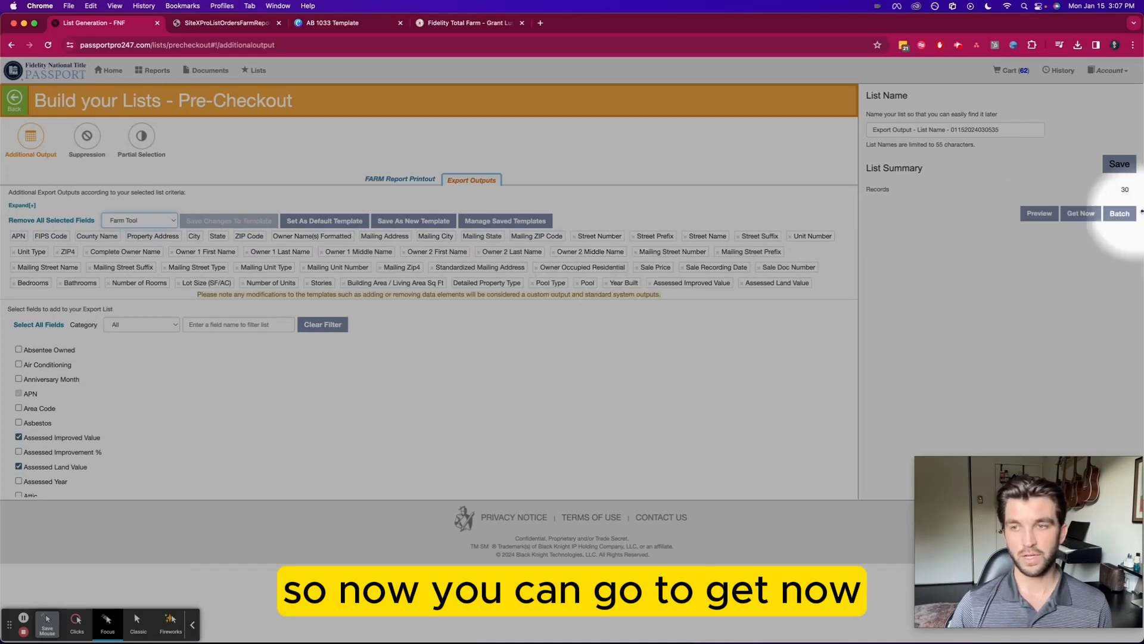
Order the 30-record list and download the export as CSV in Proper Case
{"action": "left_click", "coordinate": [1083, 215]}
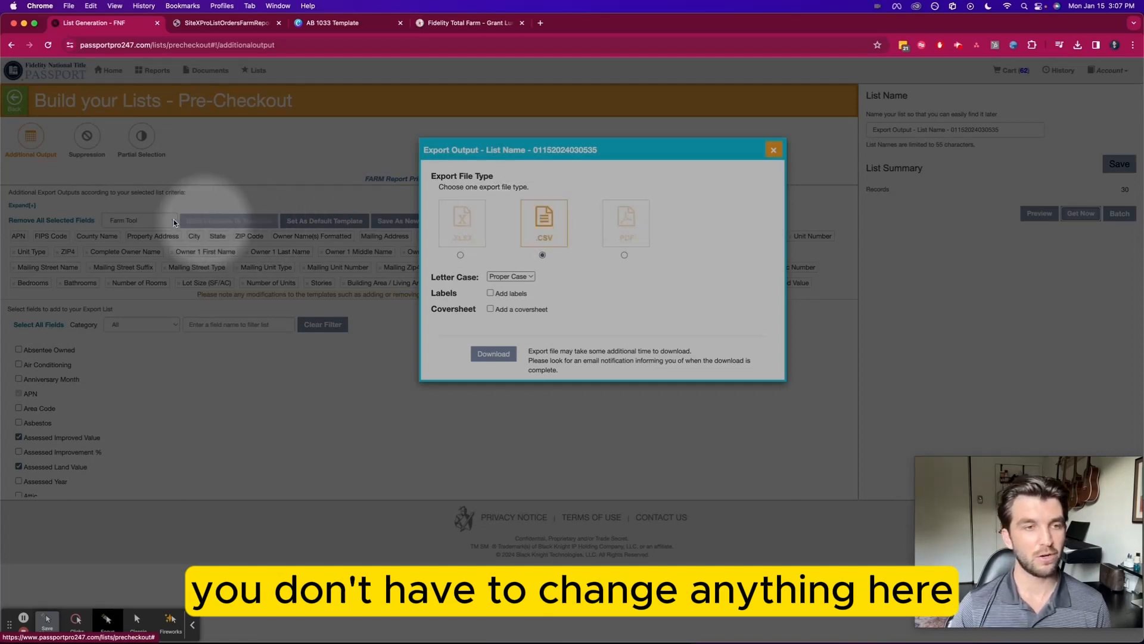
{"action": "left_click", "coordinate": [492, 353]}
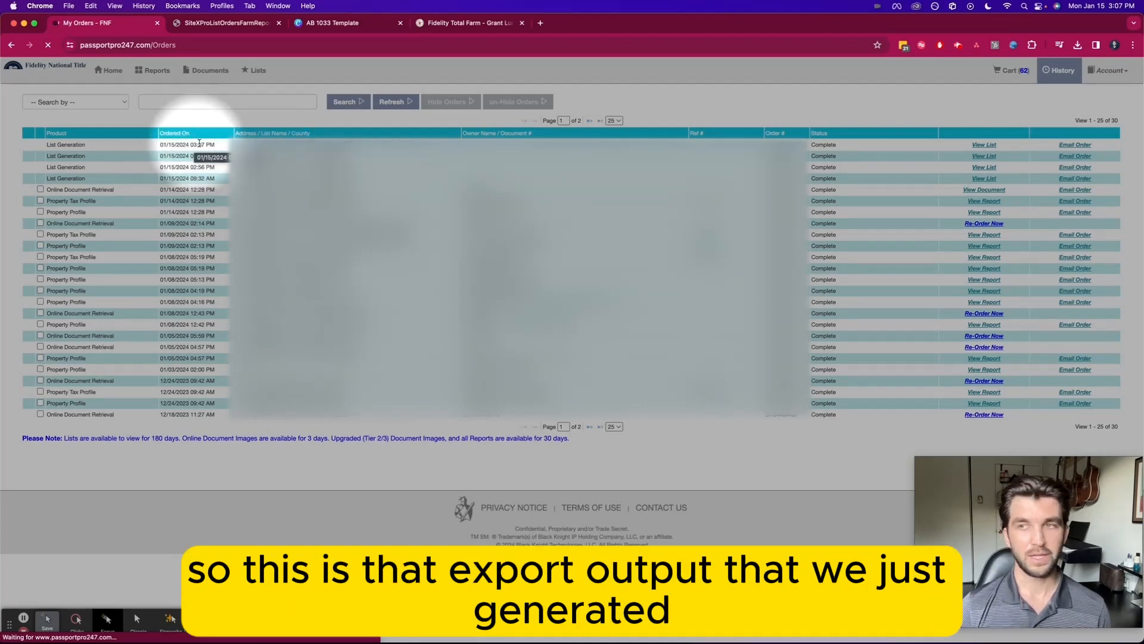
Export the newest order as CSV and save the 14.7 KB file to Downloads
{"action": "left_click", "coordinate": [984, 145]}
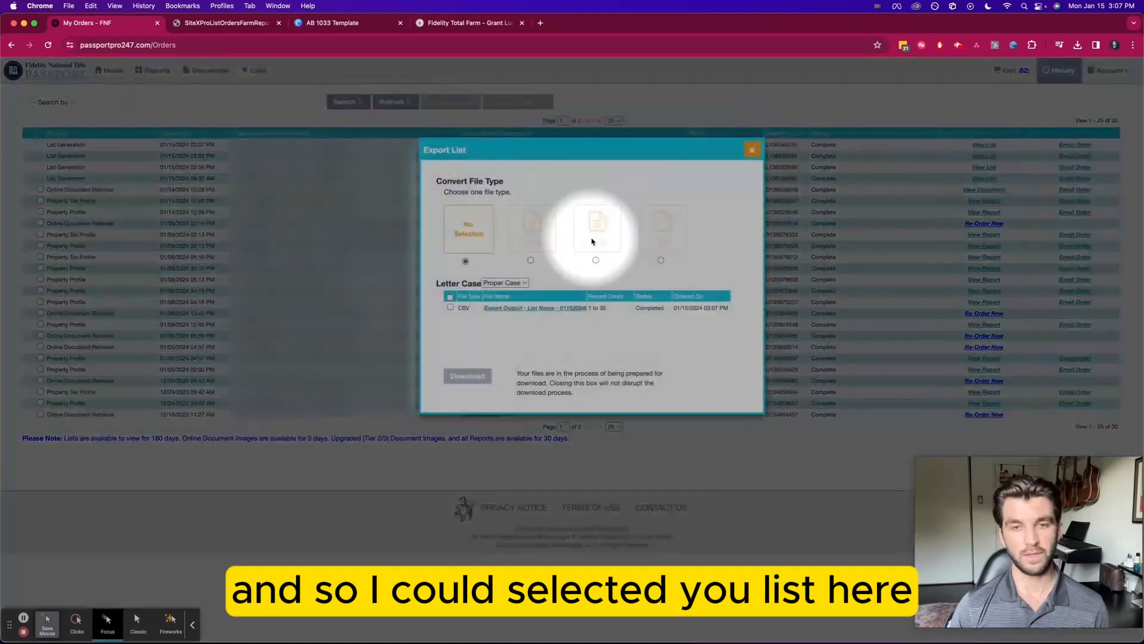
{"action": "left_click", "coordinate": [596, 229]}
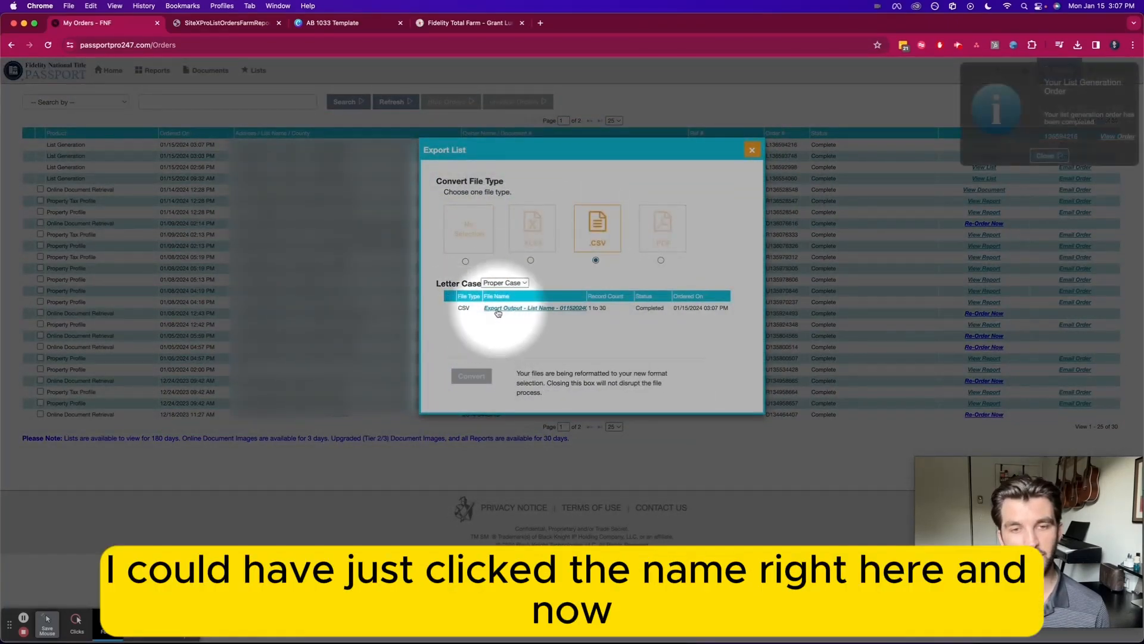
{"action": "left_click", "coordinate": [525, 309]}
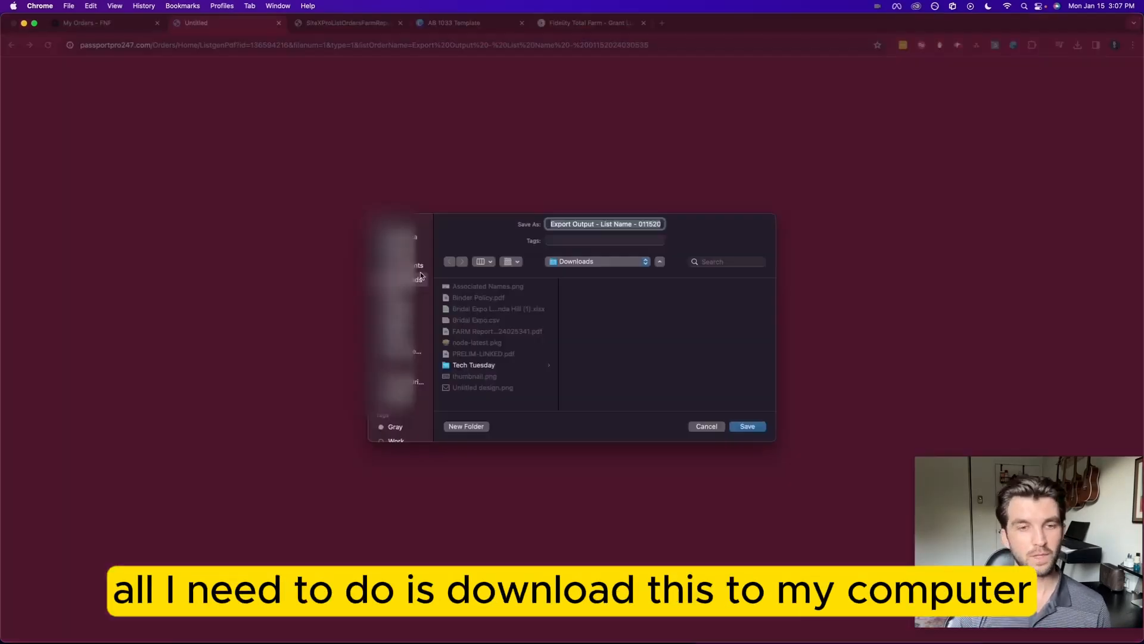
{"action": "key", "text": "Return"}
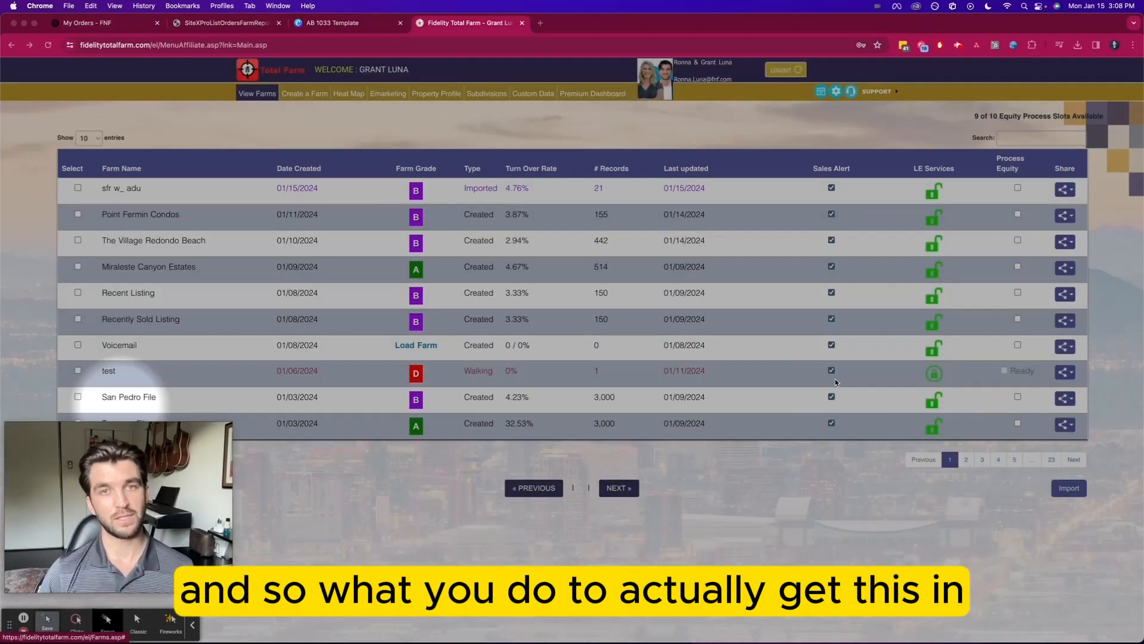
Import the Export Output CSV from Downloads as a new farm and upload it
{"action": "left_click", "coordinate": [1071, 489]}
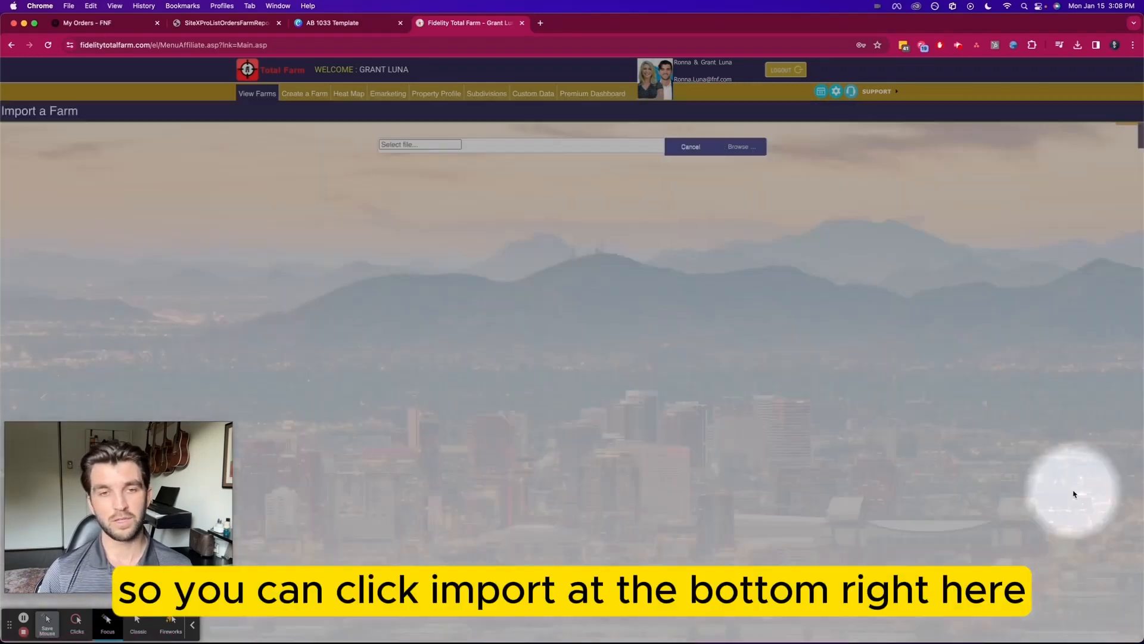
{"action": "left_click", "coordinate": [732, 148]}
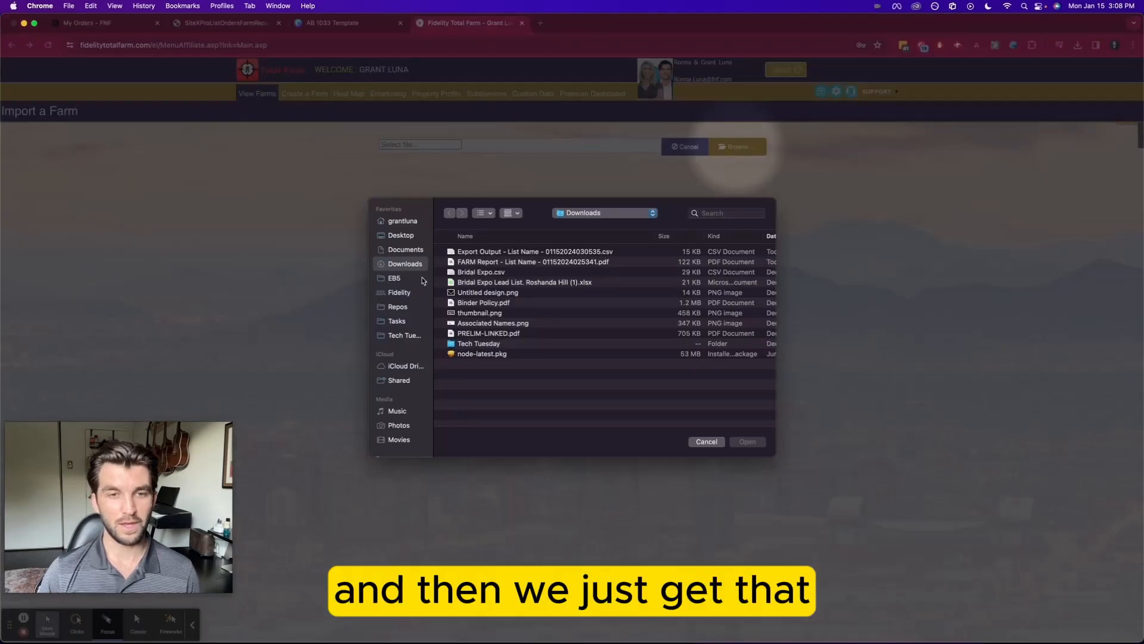
{"action": "left_click", "coordinate": [514, 252]}
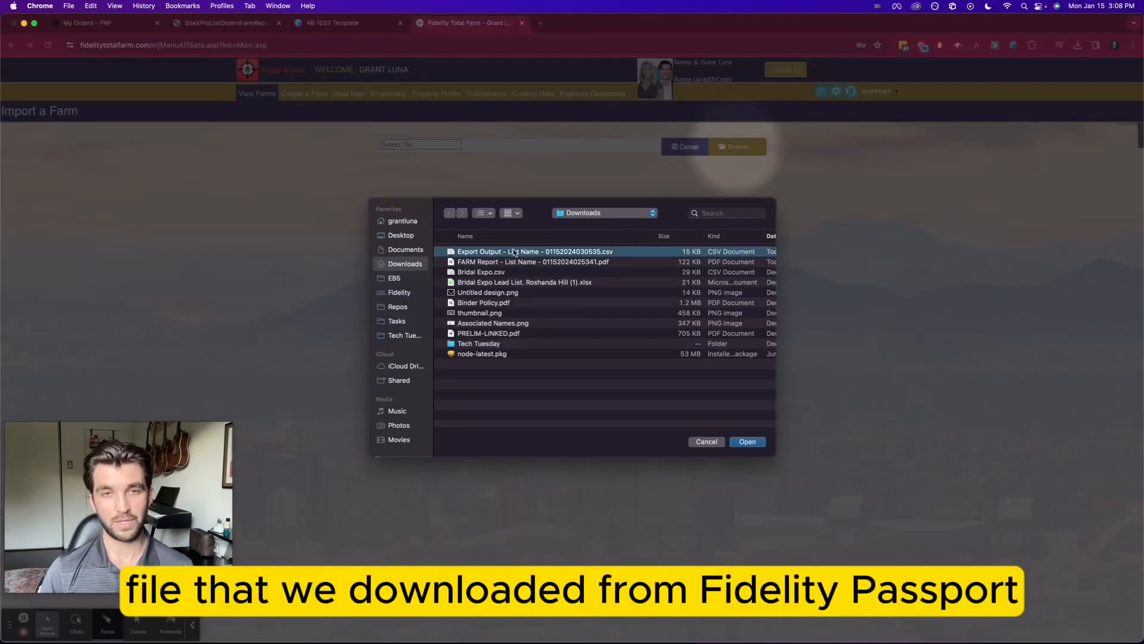
{"action": "double_click", "coordinate": [514, 252]}
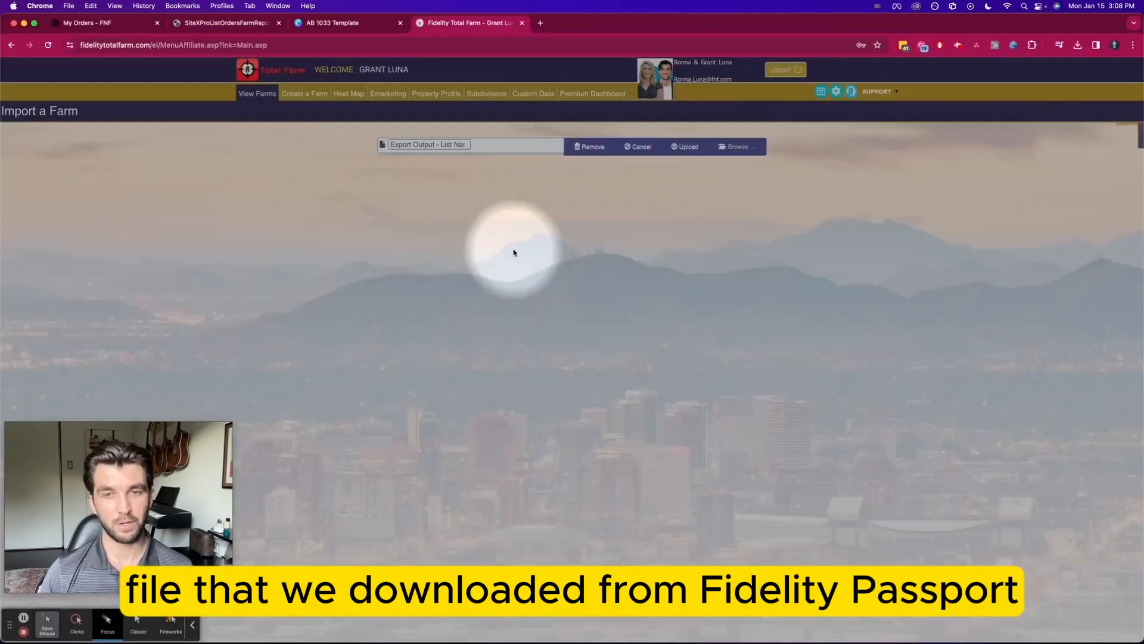
{"action": "left_click", "coordinate": [685, 149]}
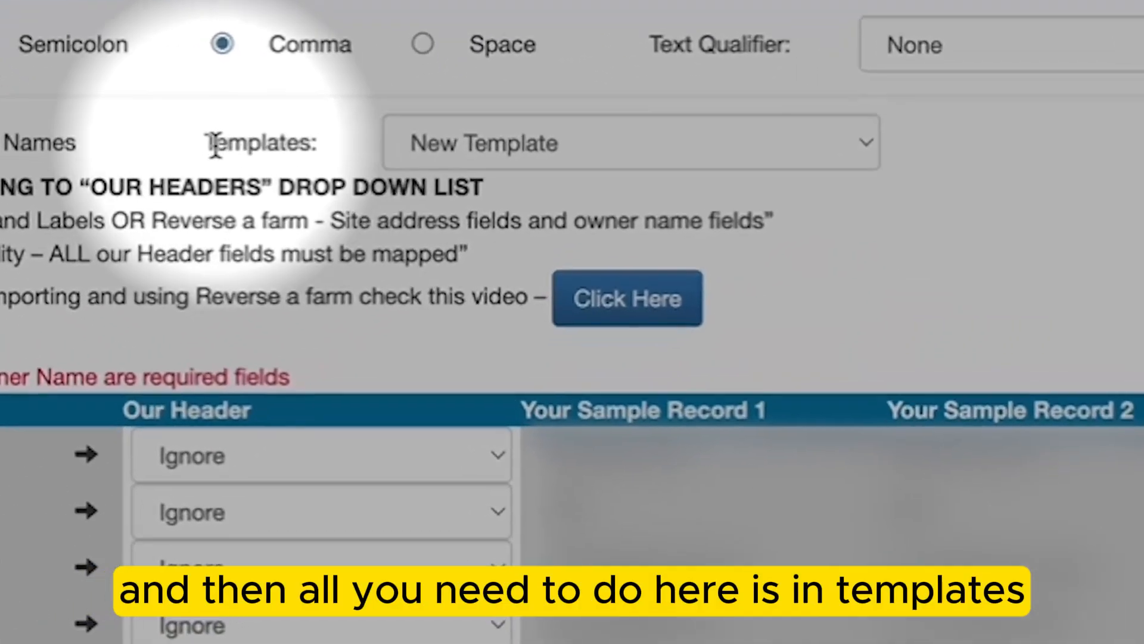
Map the CSV columns with the Farm Tool Layout template and process the 30-record import
{"action": "double_click", "coordinate": [481, 194]}
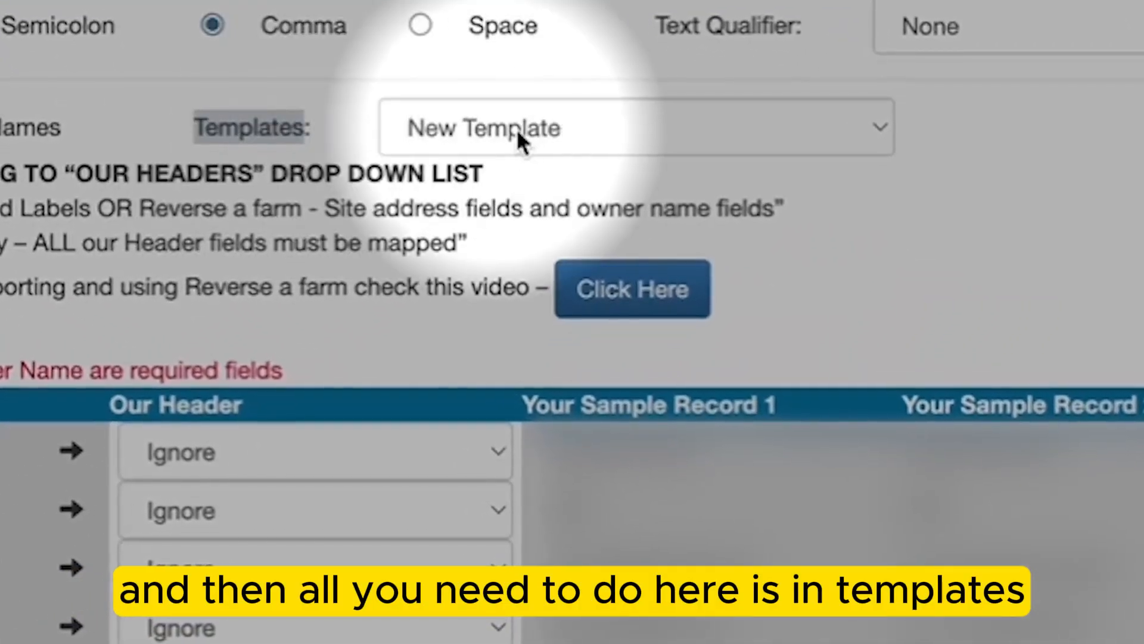
{"action": "left_click", "coordinate": [518, 133]}
{"action": "left_click", "coordinate": [525, 173]}
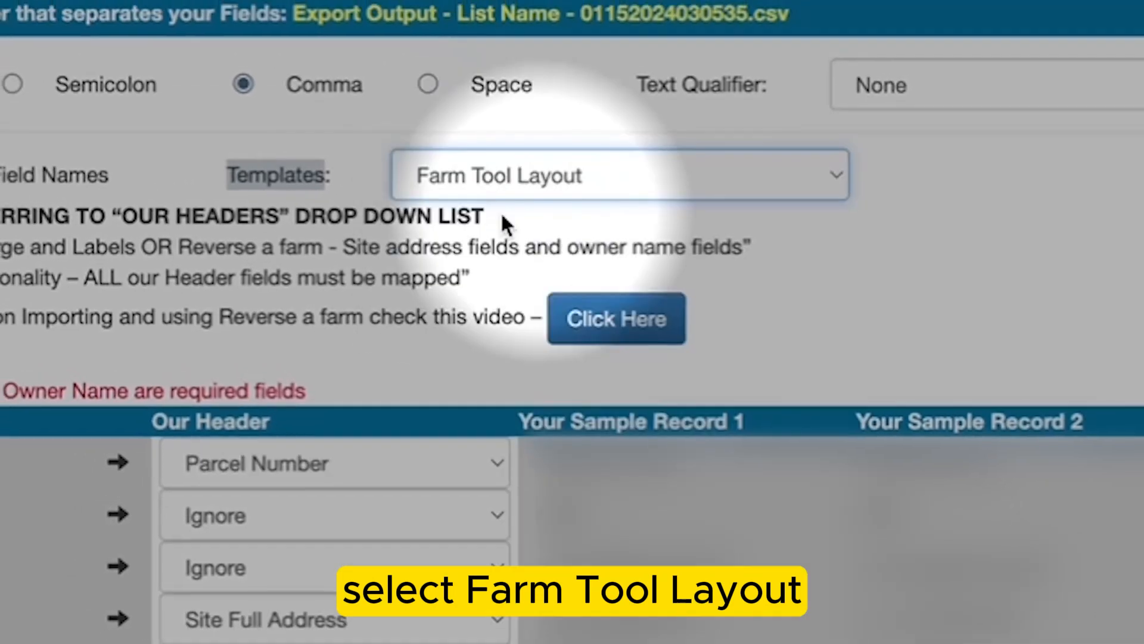
{"action": "scroll", "coordinate": [416, 304], "scroll_direction": "down", "scroll_amount": 5}
{"action": "scroll", "coordinate": [285, 285], "scroll_direction": "down", "scroll_amount": 5}
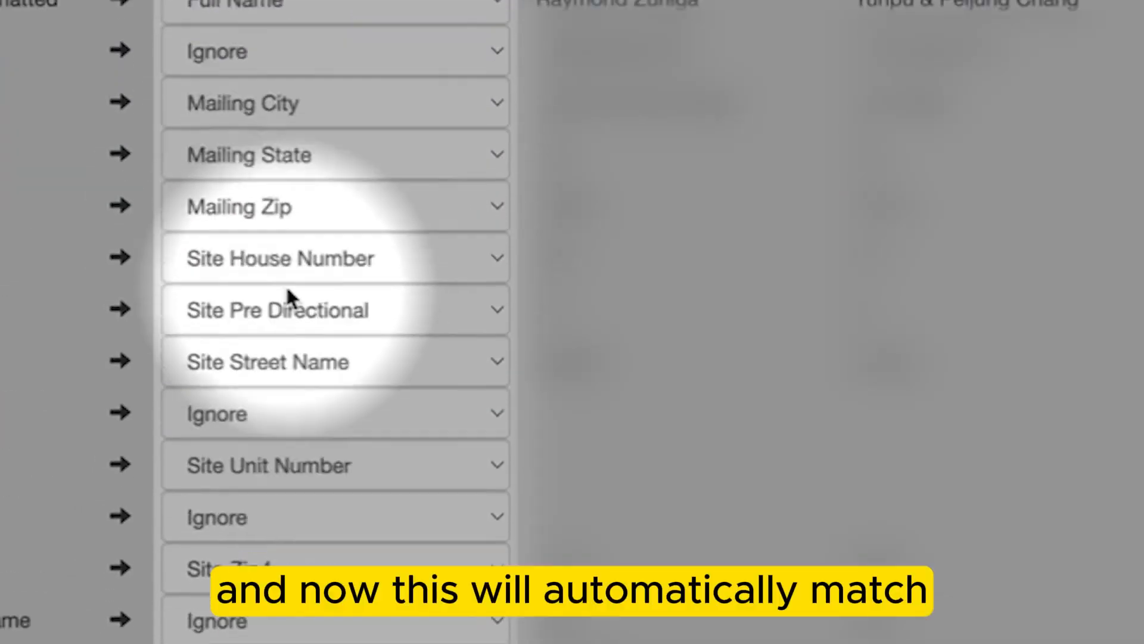
{"action": "scroll", "coordinate": [286, 290], "scroll_direction": "down", "scroll_amount": 10}
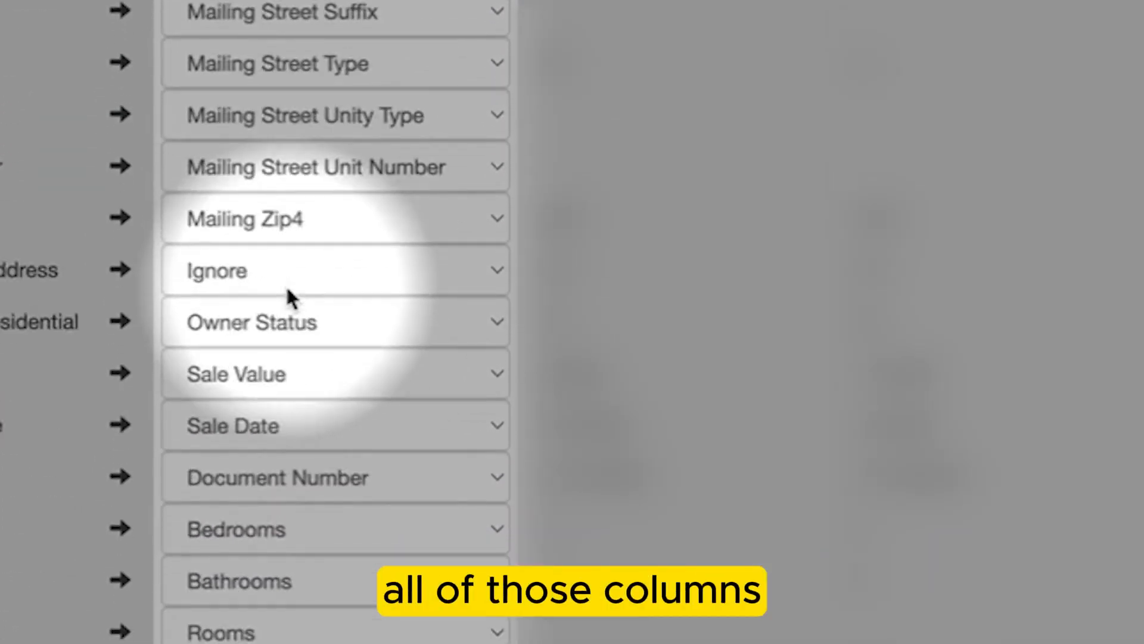
{"action": "scroll", "coordinate": [287, 290], "scroll_direction": "down", "scroll_amount": 2}
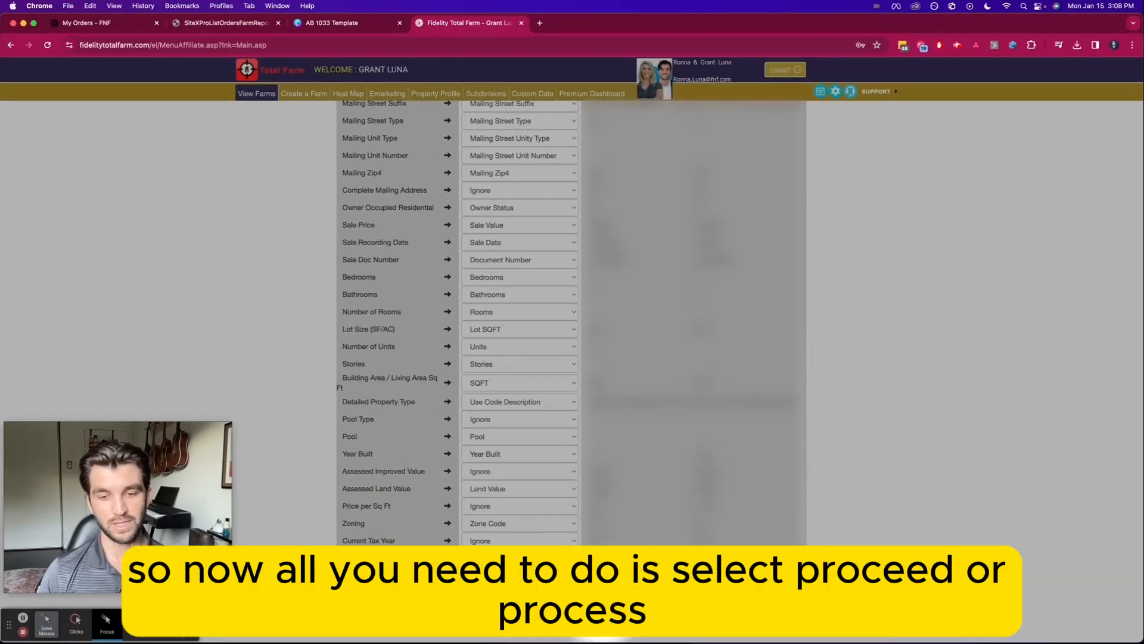
{"action": "left_click", "coordinate": [607, 599]}
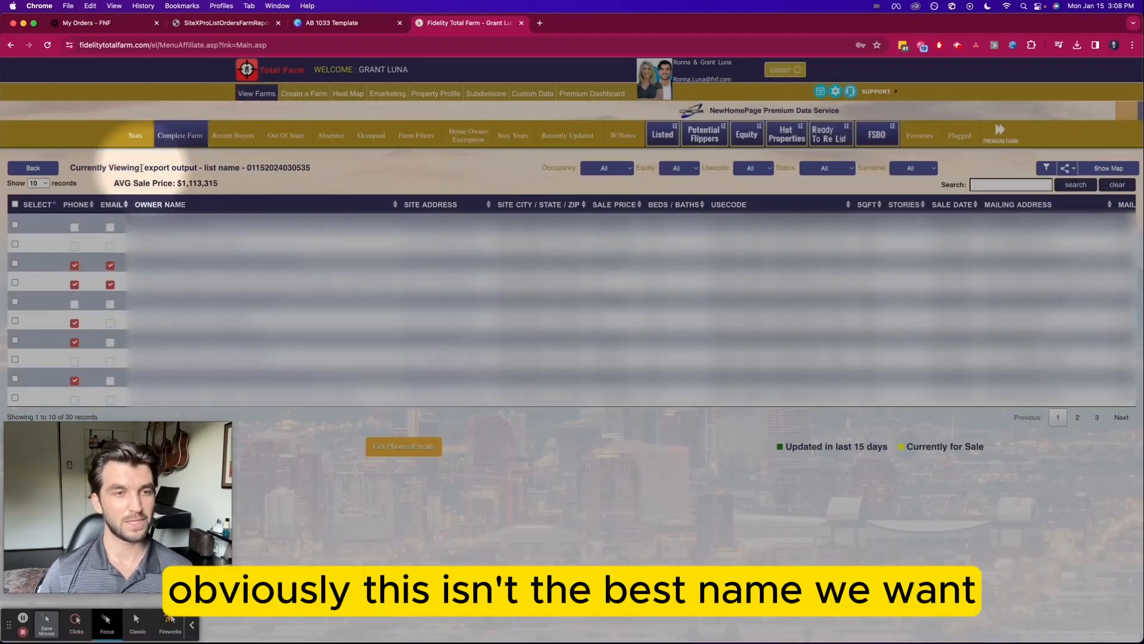
Select the new farm's auto-generated name, then return to the View Farms list
{"action": "left_click_drag", "start_coordinate": [144, 168], "coordinate": [312, 168]}
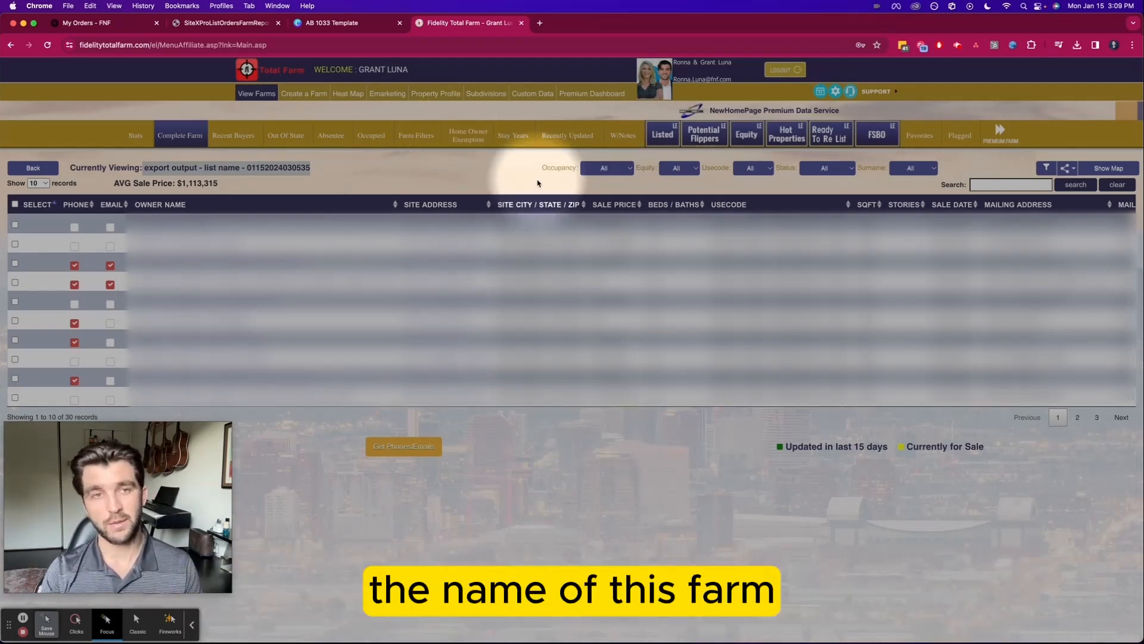
{"action": "left_click", "coordinate": [249, 95]}
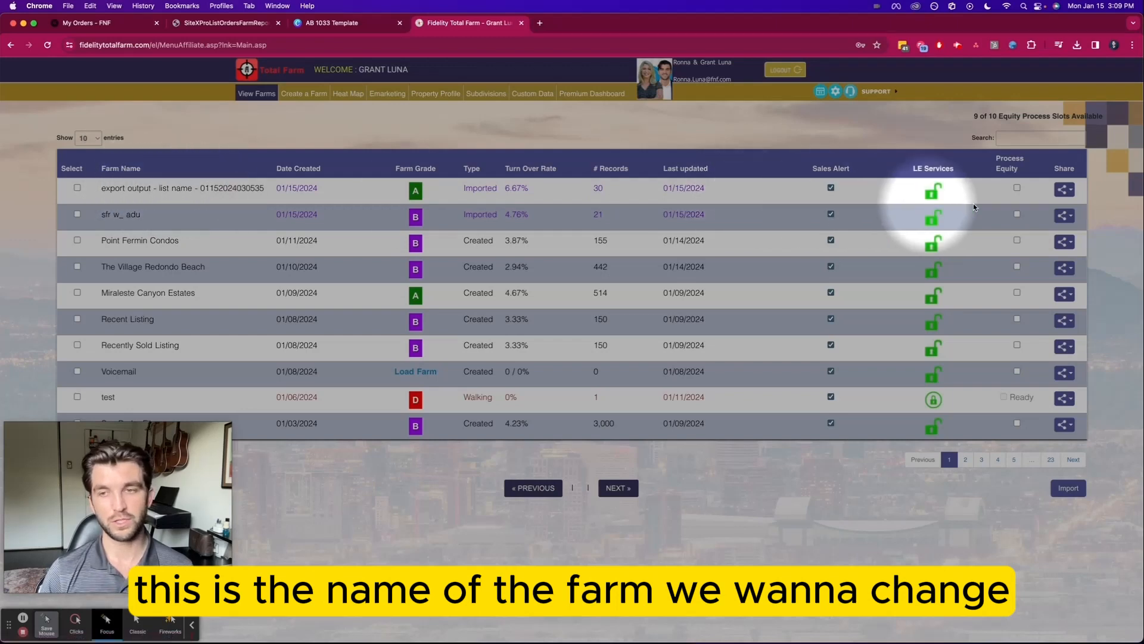
Rename the top 'export output' farm to 'San Pedro and RPV ADU'
{"action": "left_click", "coordinate": [1070, 191]}
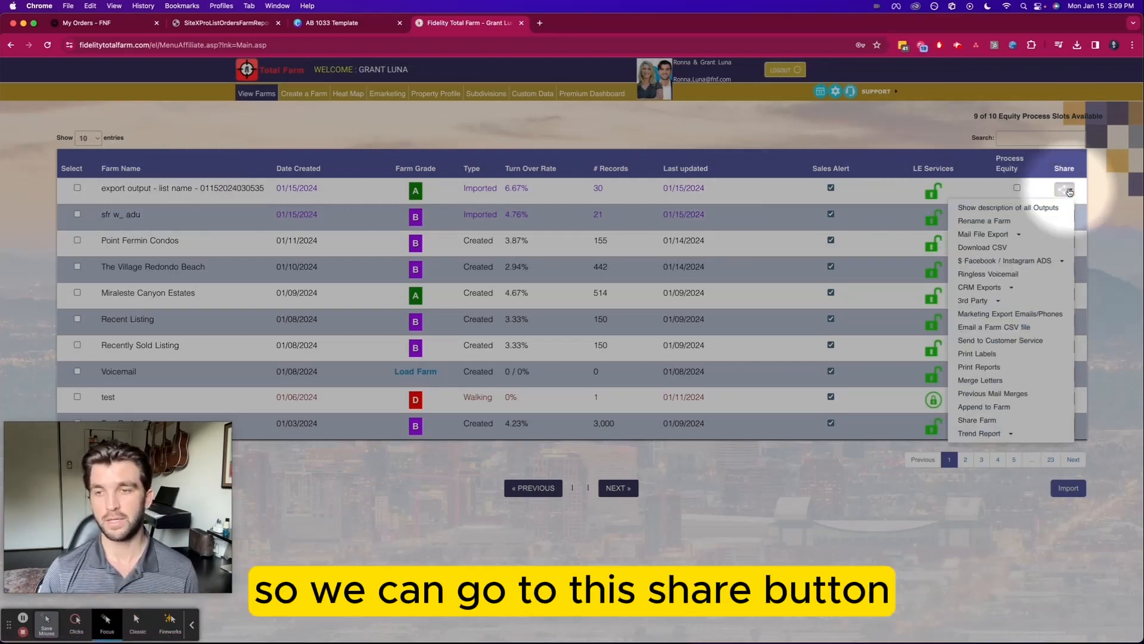
{"action": "left_click", "coordinate": [984, 222]}
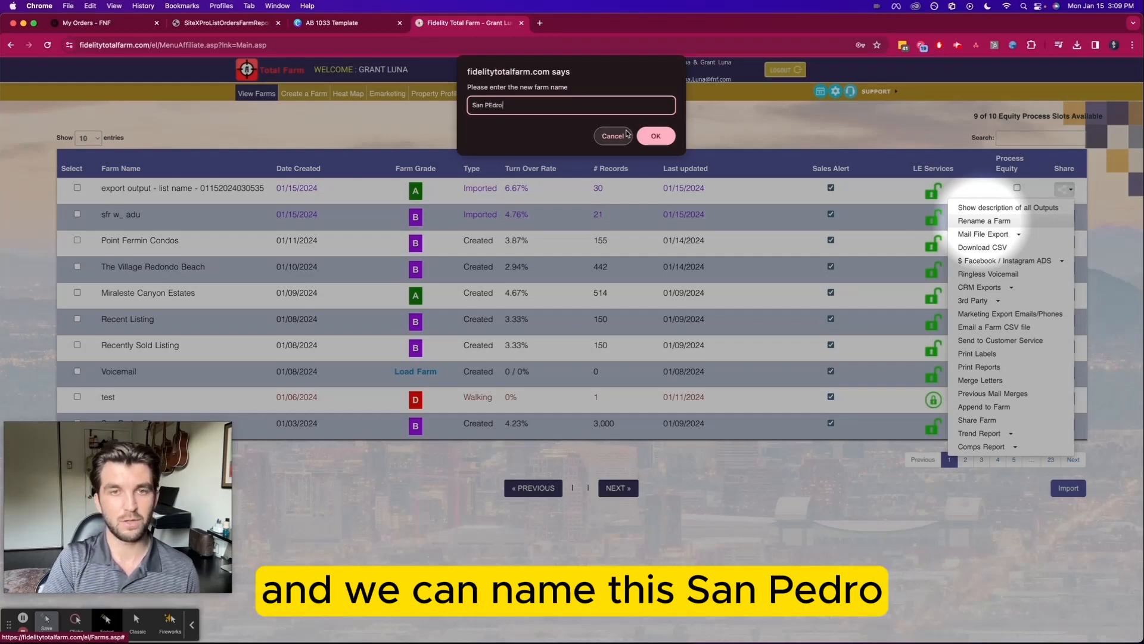
{"action": "type", "text": "San PEdro"}
{"action": "key", "text": "BackSpace"}
{"action": "key", "text": "BackSpace"}
{"action": "key", "text": "BackSpace"}
{"action": "type", "text": "dro and RPV ADU"}
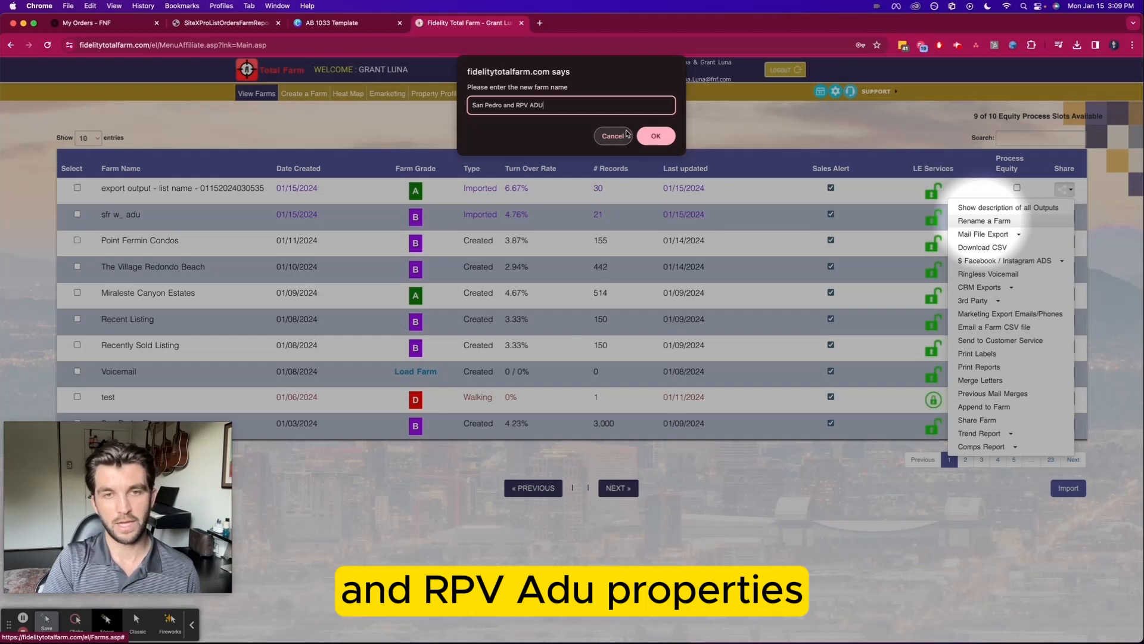
{"action": "type", "text": "es"}
{"action": "key", "text": "Return"}
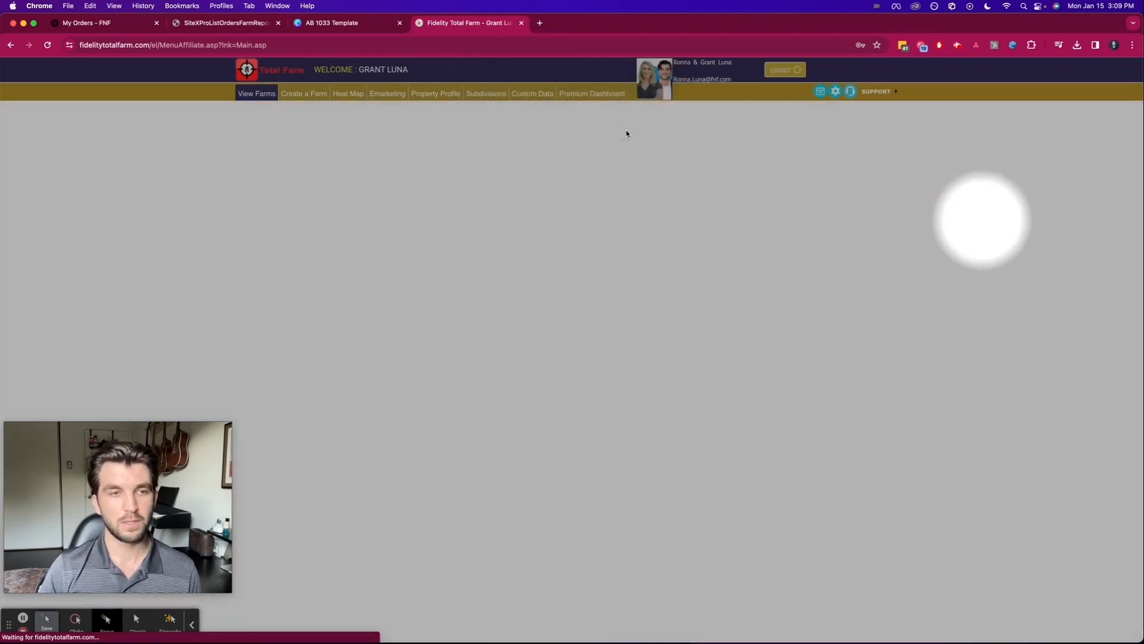